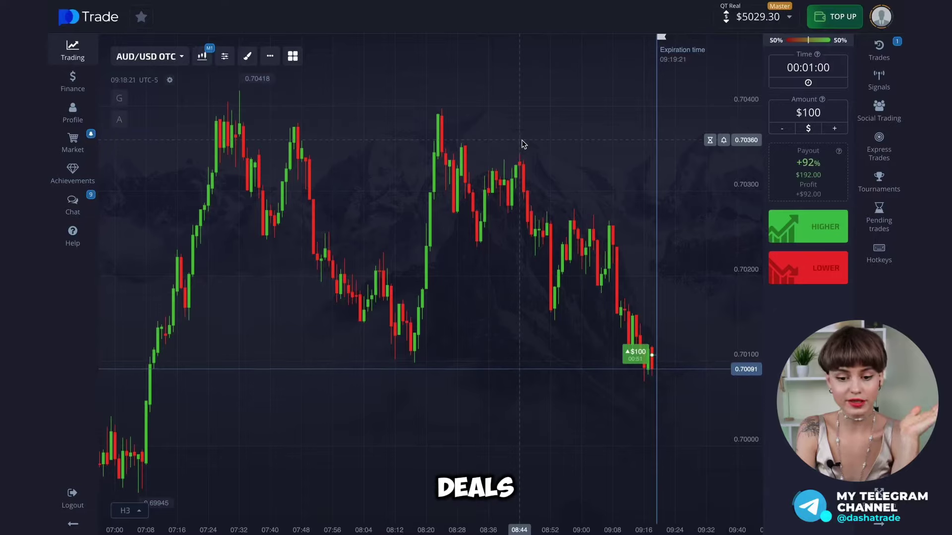
Draw a rectangle on AUD/USD and flatten it into a thin green band at 0.70100 support.
left_click(247, 56)
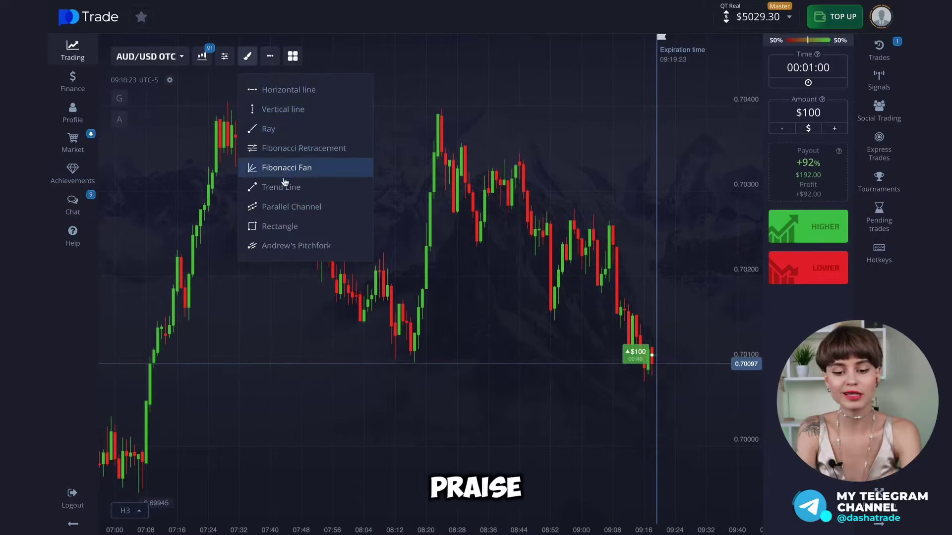
left_click_drag(297, 344, 283, 362)
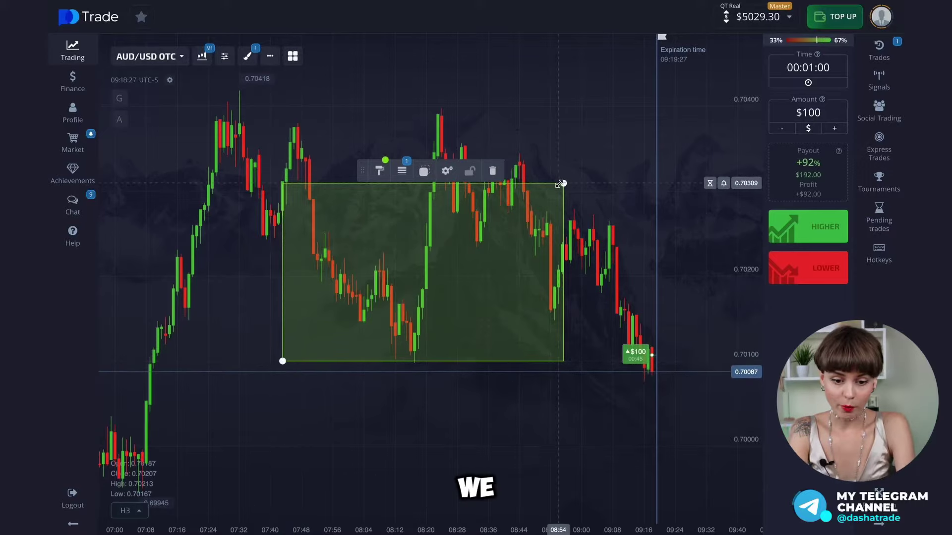
left_click_drag(562, 184, 709, 353)
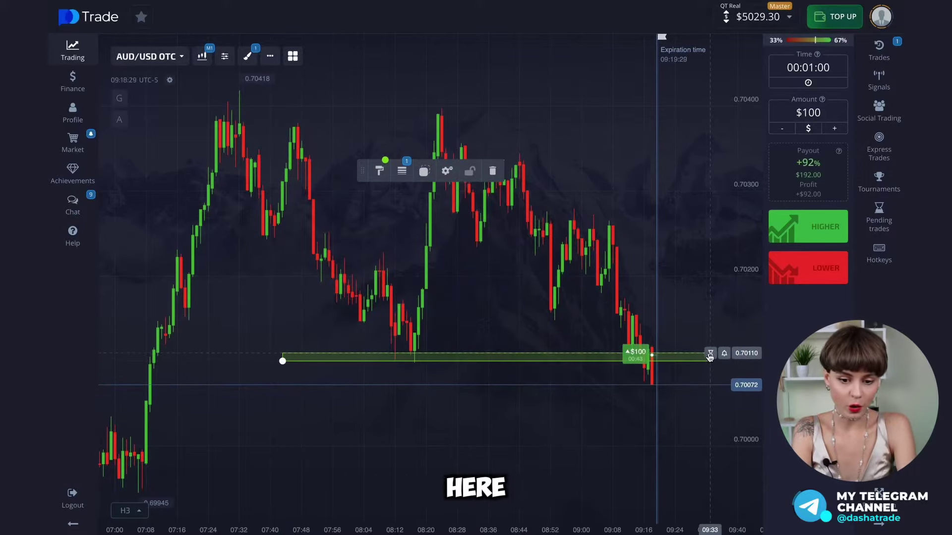
left_click(693, 279)
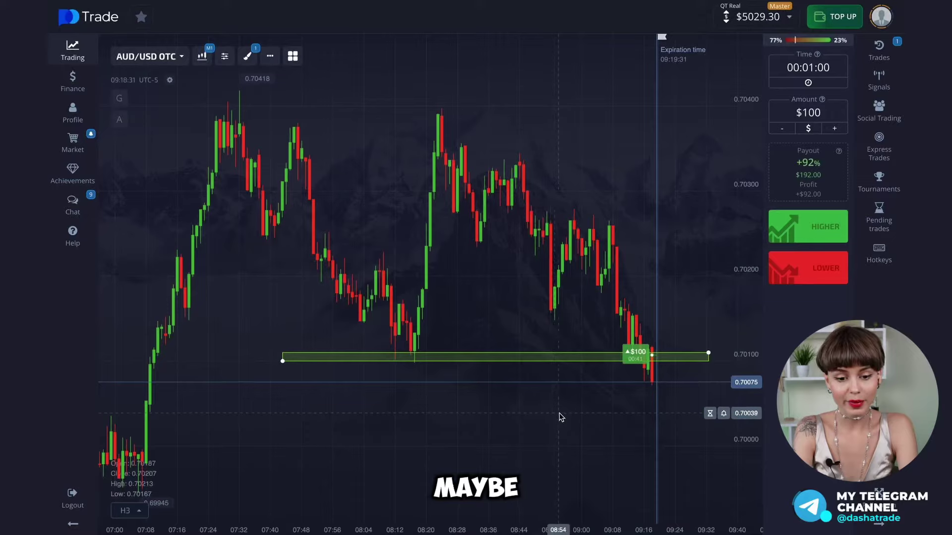
scroll(451, 412, "up", 3)
scroll(625, 387, "down", 3)
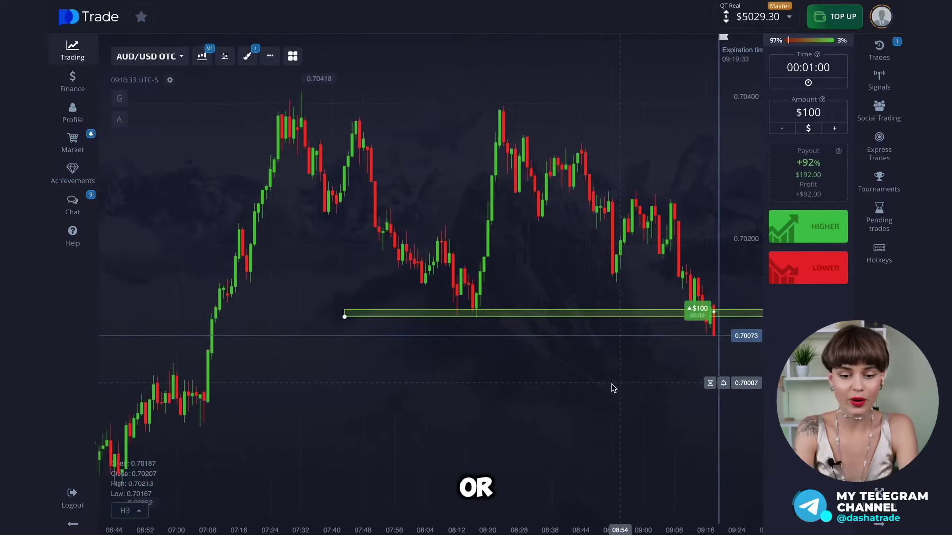
scroll(550, 327, "down", 2)
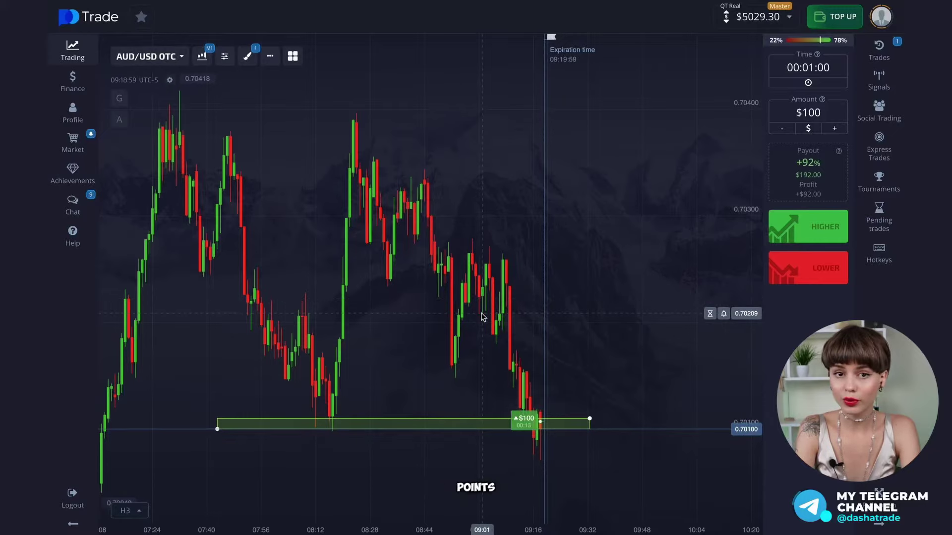
Zoom in on the 0.70100 zone and open two $100 Higher trades on AUD/USD OTC.
scroll(527, 301, "up", 5)
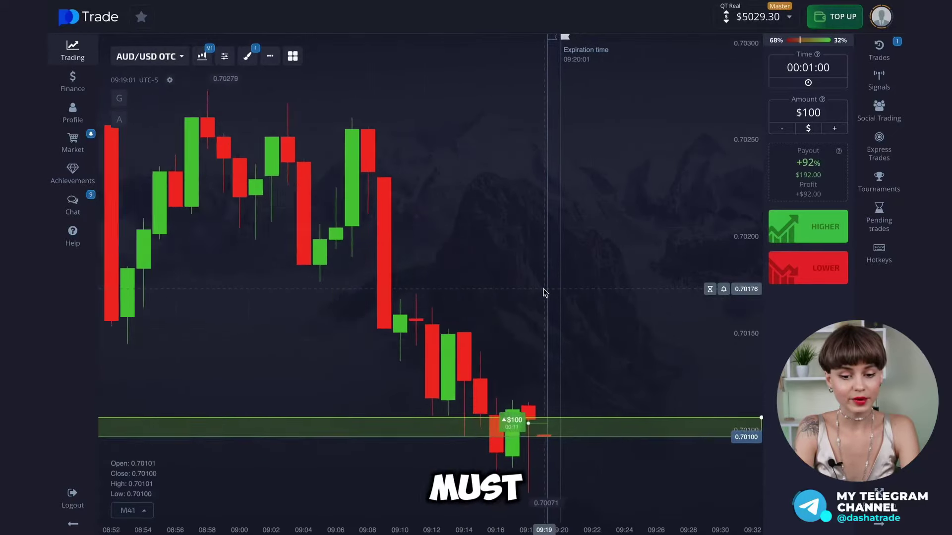
scroll(544, 293, "up", 3)
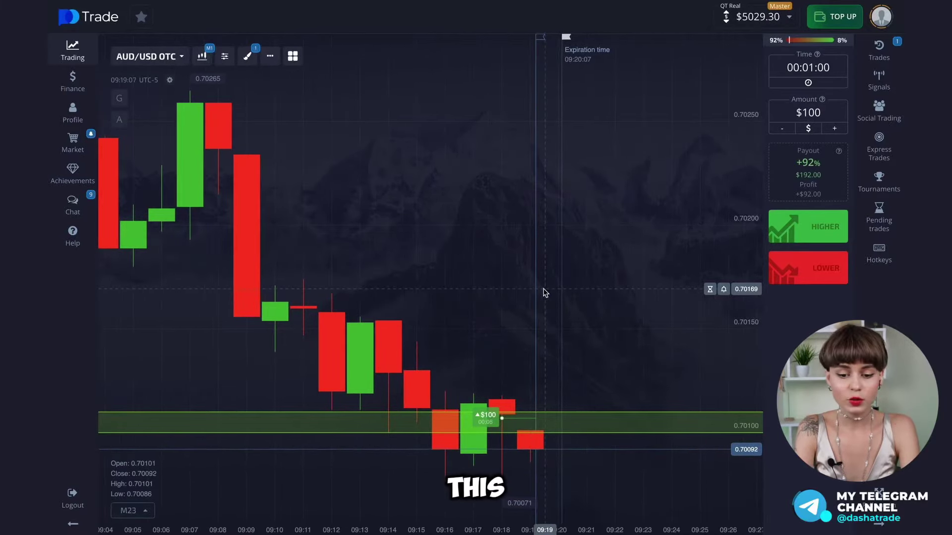
scroll(624, 312, "down", 5)
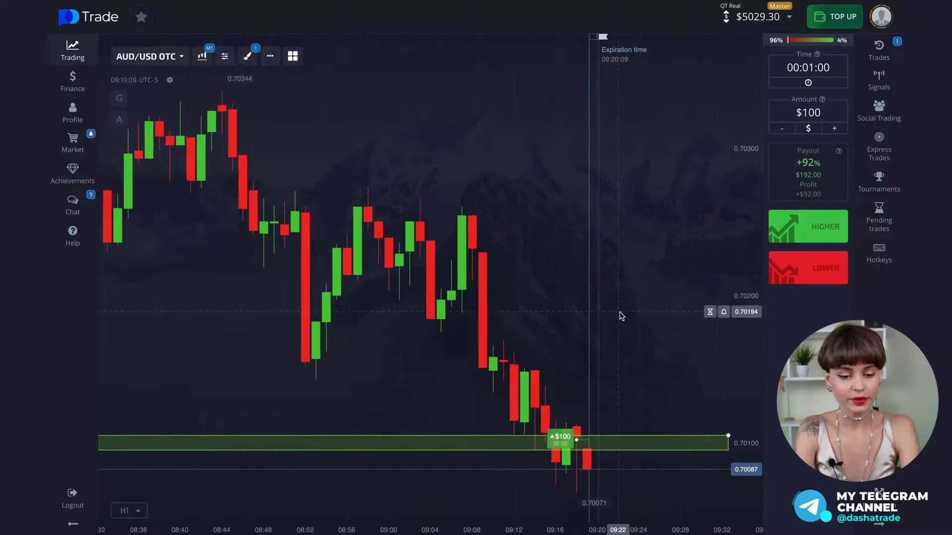
scroll(623, 342, "up", 6)
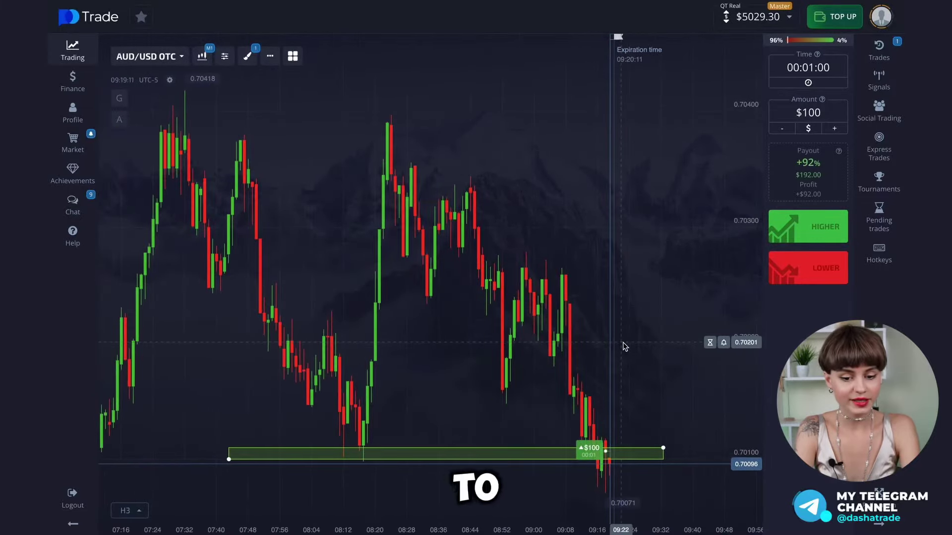
left_click(808, 227)
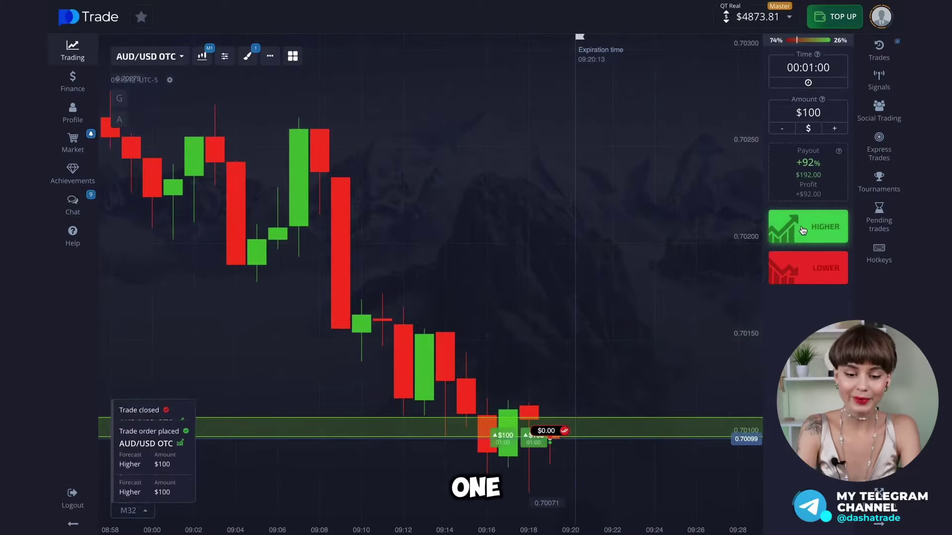
left_click(808, 226)
scroll(268, 359, "down", 3)
scroll(282, 344, "down", 4)
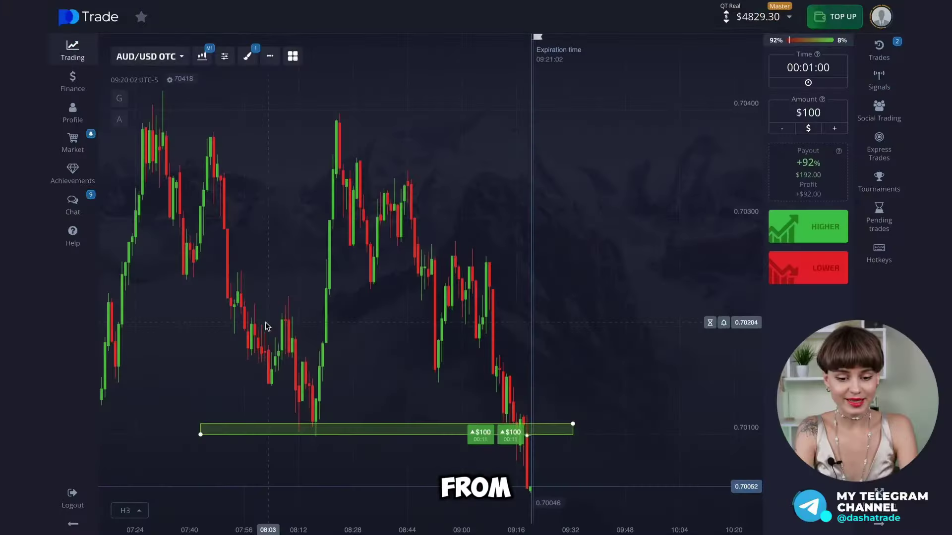
left_click_drag(227, 325, 340, 297)
scroll(557, 298, "up", 3)
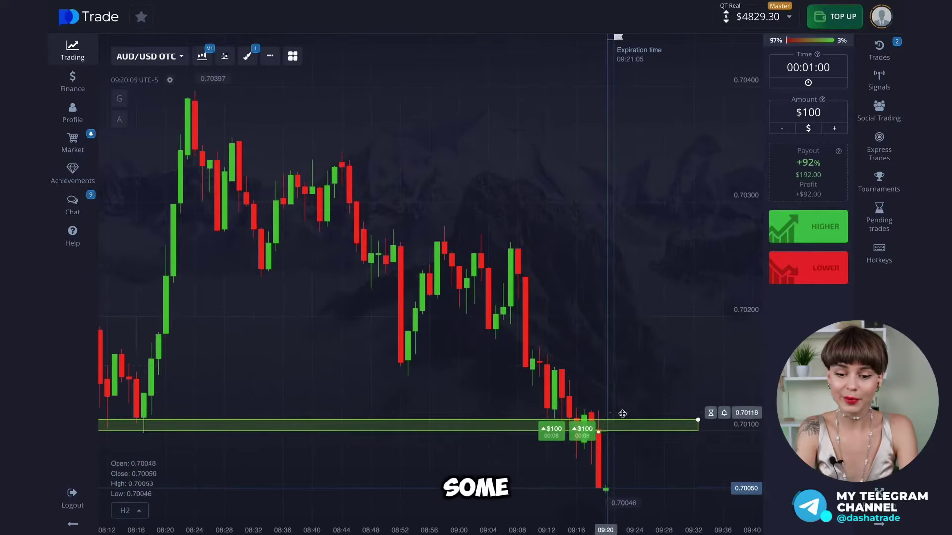
left_click_drag(559, 245, 497, 243)
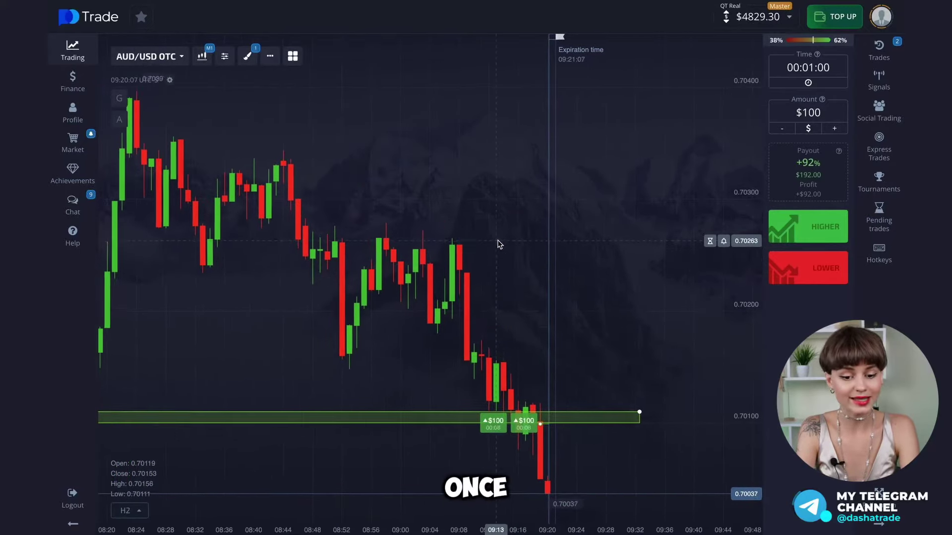
scroll(511, 338, "down", 3)
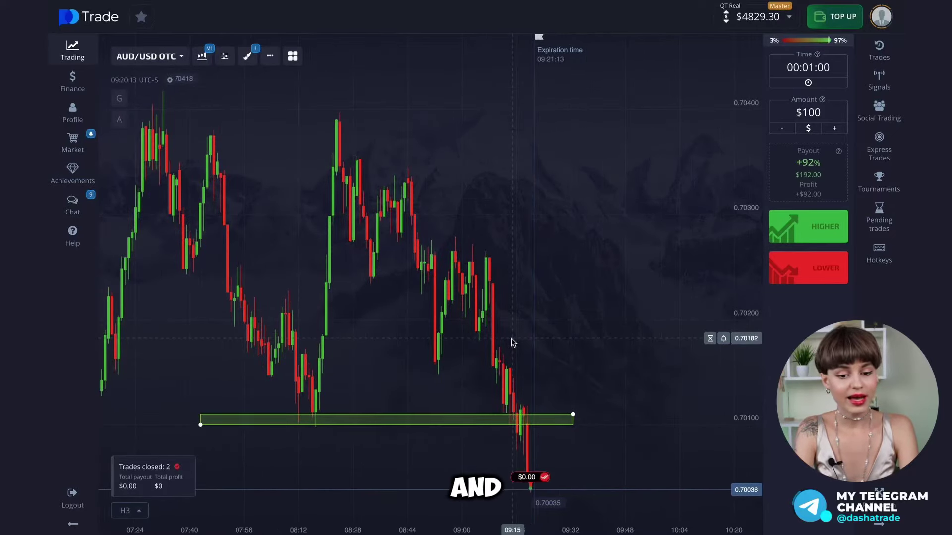
mouse_move(196, 352)
left_mouse_down()
mouse_move(528, 296)
mouse_move(330, 288)
left_mouse_up()
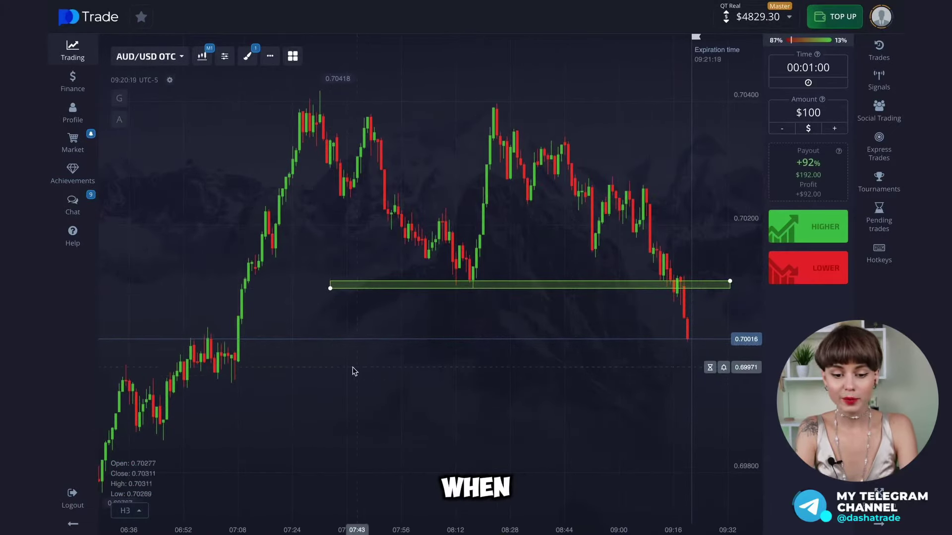
Draw a rectangle over the earlier highs and flatten it into a wide band just below 0.70000.
left_click(247, 56)
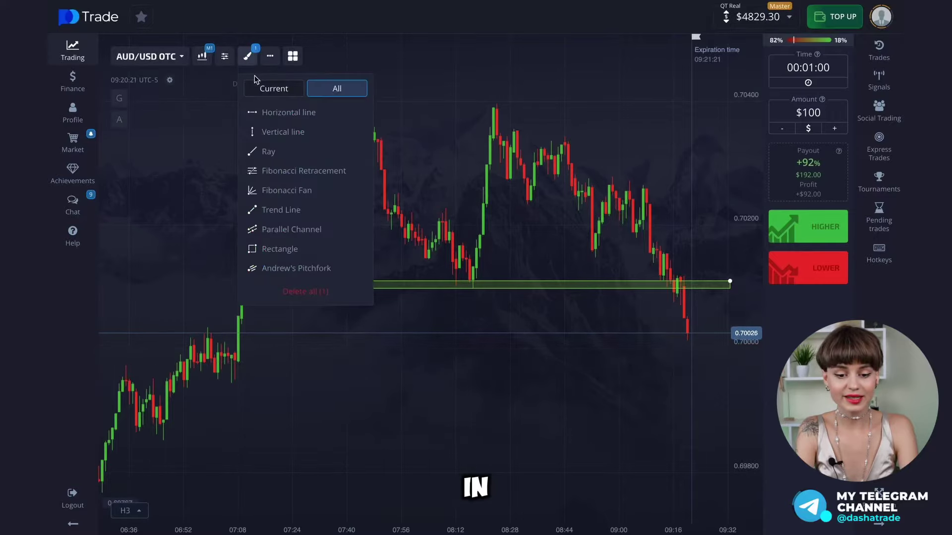
left_click(306, 248)
left_click_drag(323, 480, 409, 458)
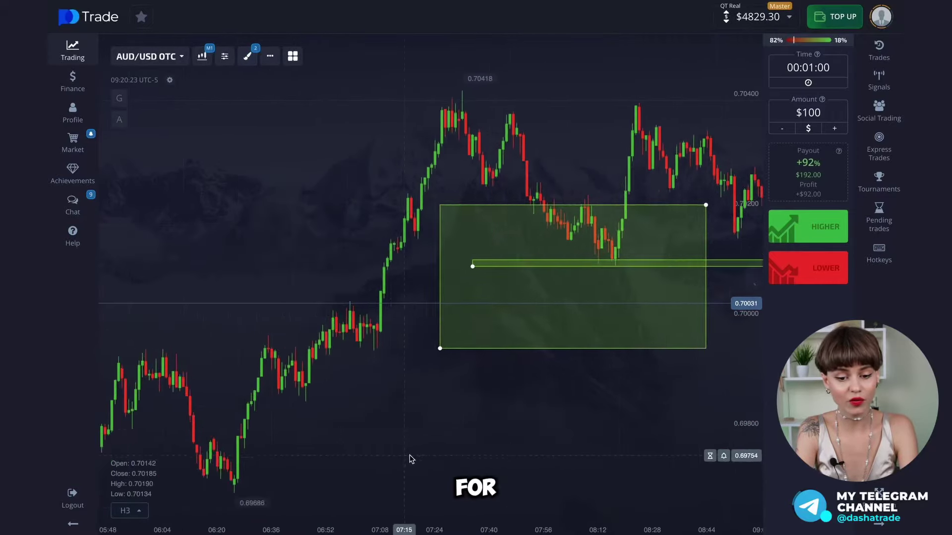
left_click_drag(459, 333, 120, 341)
left_click(527, 446)
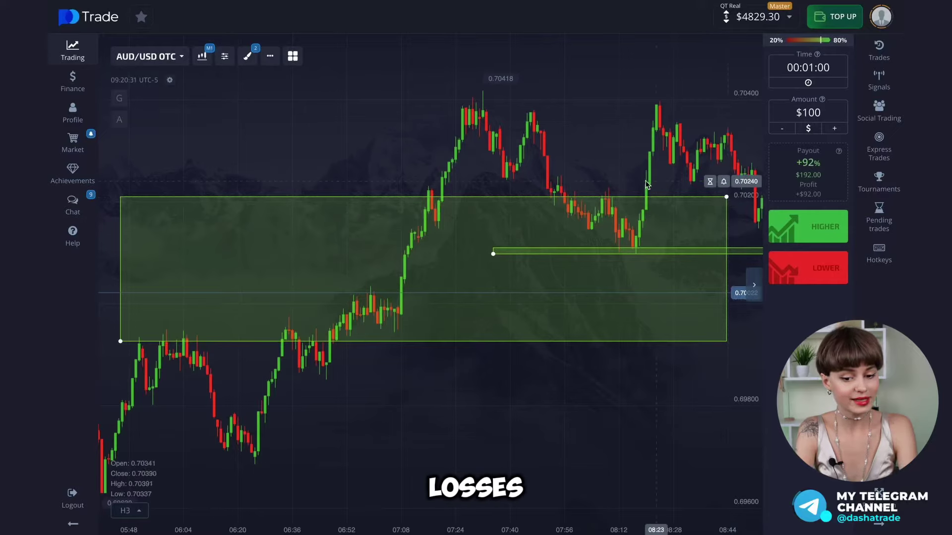
left_click_drag(711, 197, 754, 325)
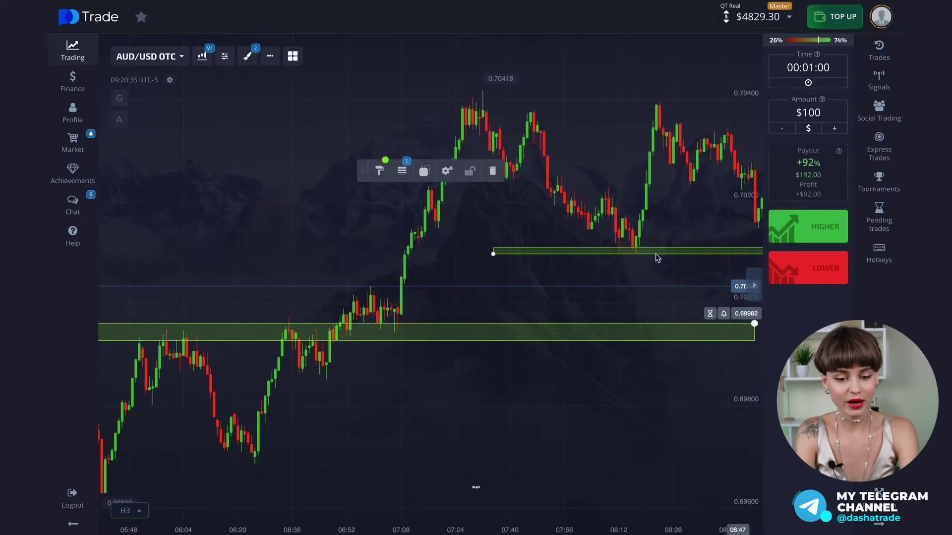
left_click(312, 202)
Extend the lower green zone further right, then pan back over earlier price history.
left_click_drag(601, 389, 420, 390)
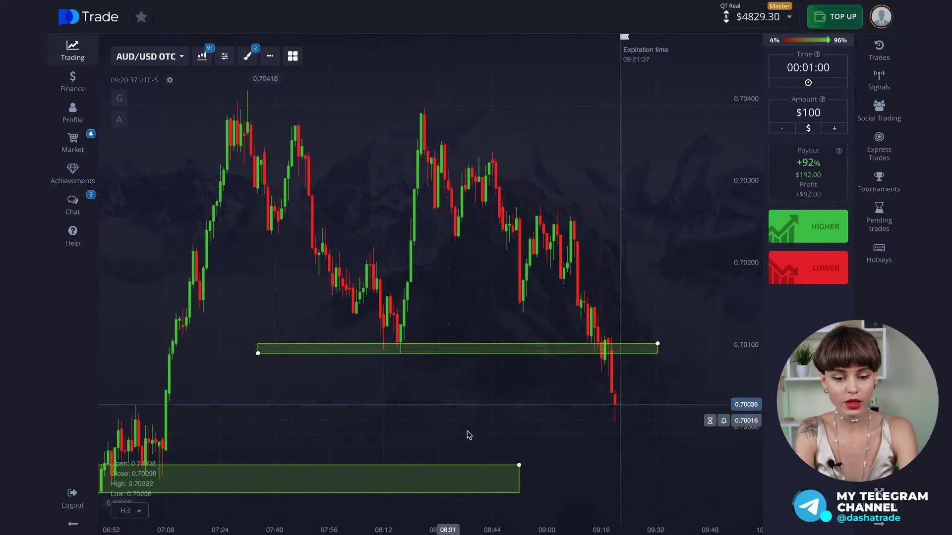
left_click_drag(517, 464, 654, 467)
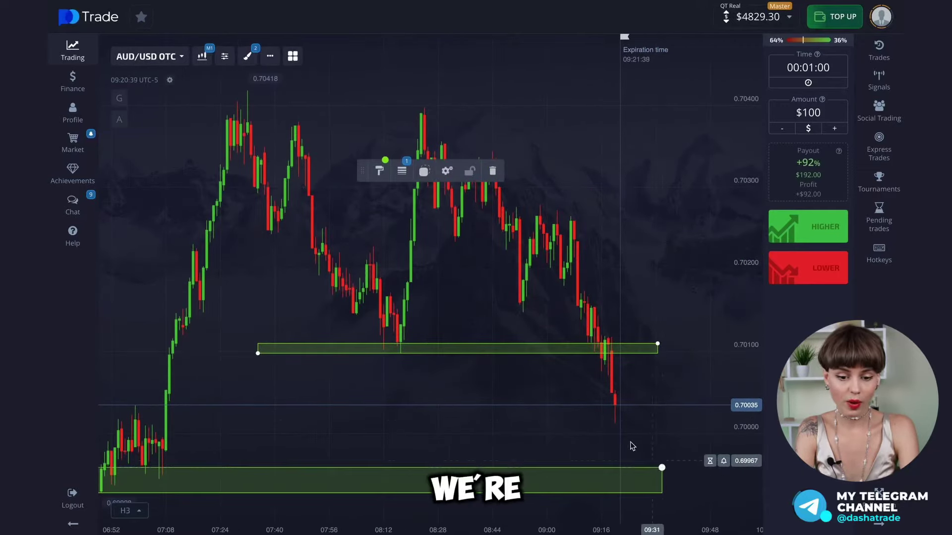
left_click(361, 382)
left_click_drag(319, 391, 555, 392)
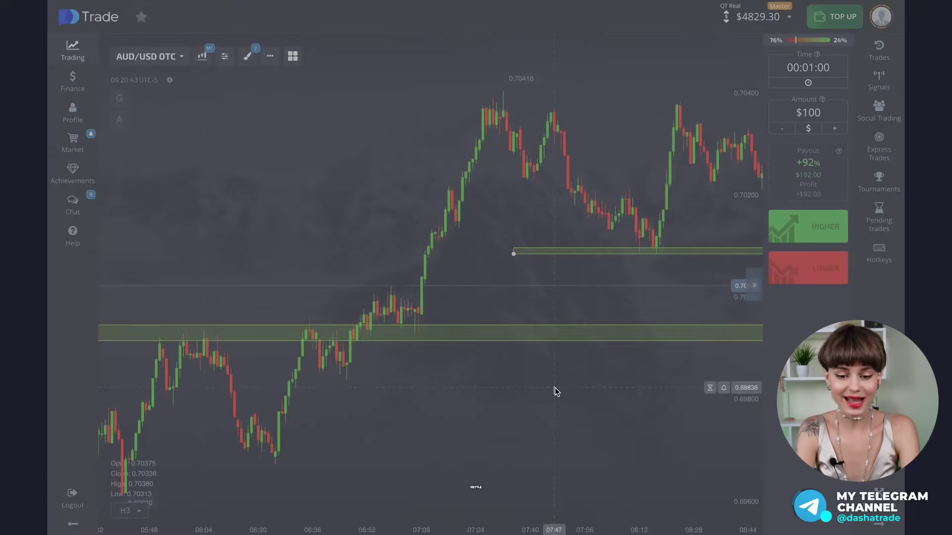
left_click_drag(53, 25, 762, 500)
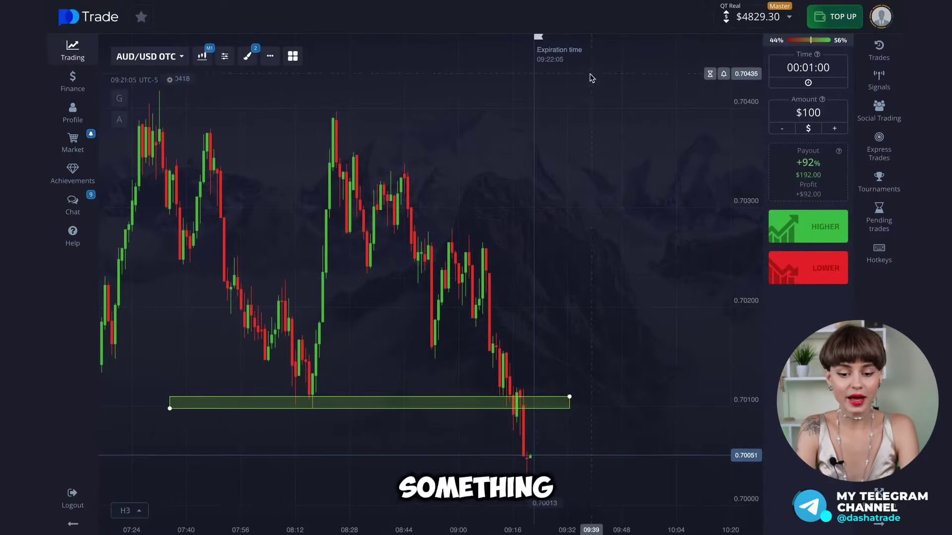
Take a screenshot of the AUD/USD chart area showing the lower green zone.
left_click_drag(537, 282, 659, 278)
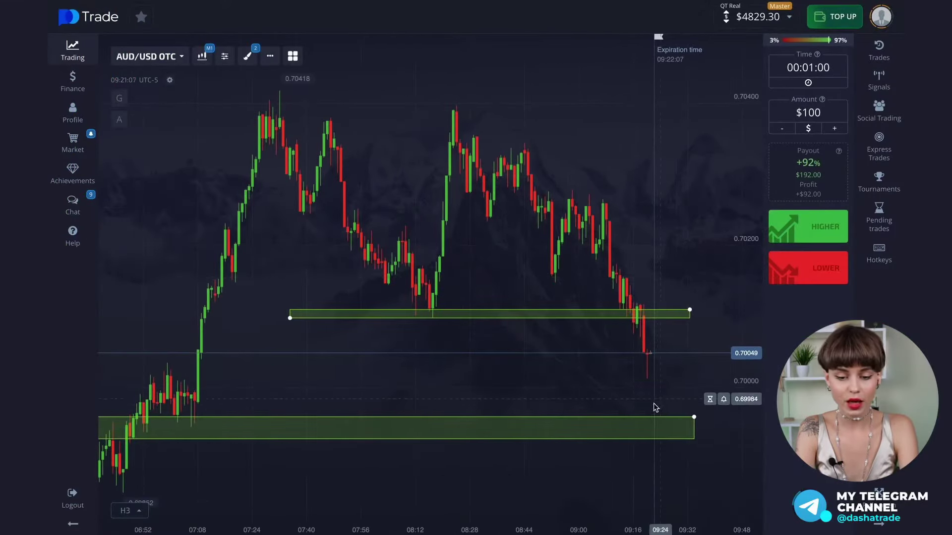
key("Print")
left_click(170, 91)
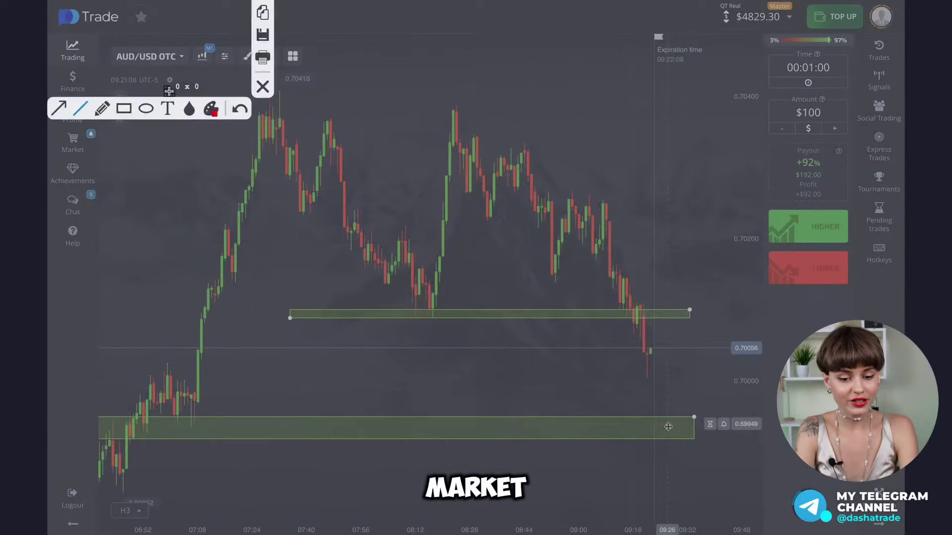
left_click_drag(169, 90, 753, 457)
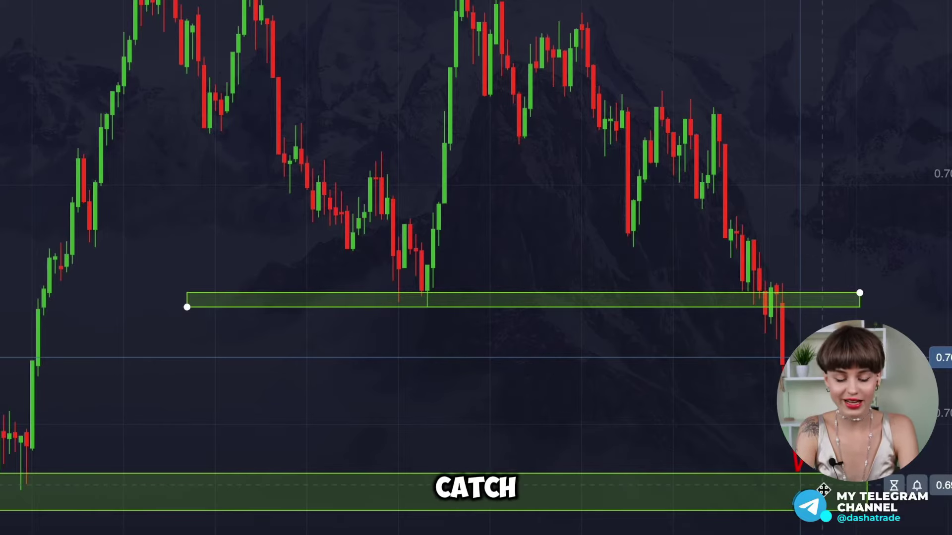
key("ctrl+c")
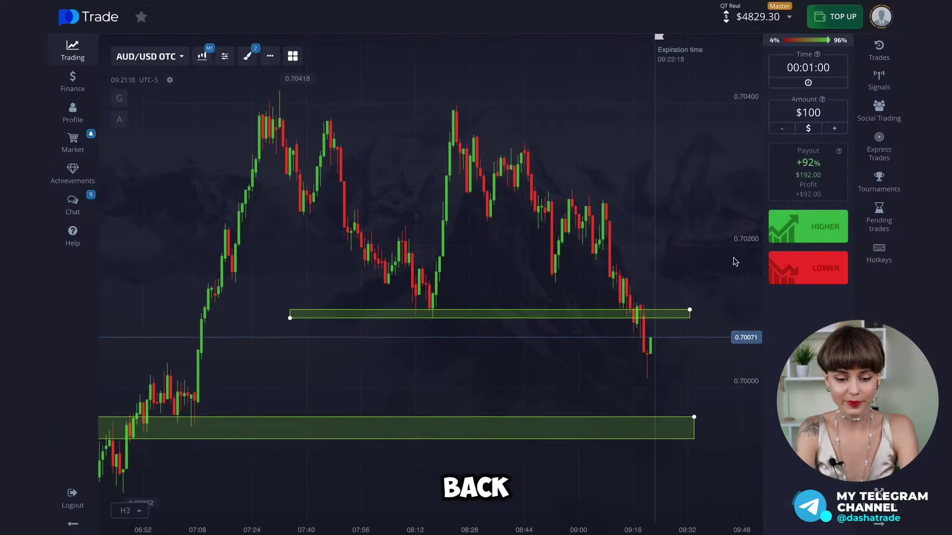
Set the trade amount to $400 and place a Lower trade on AUD/USD OTC.
left_click(827, 111)
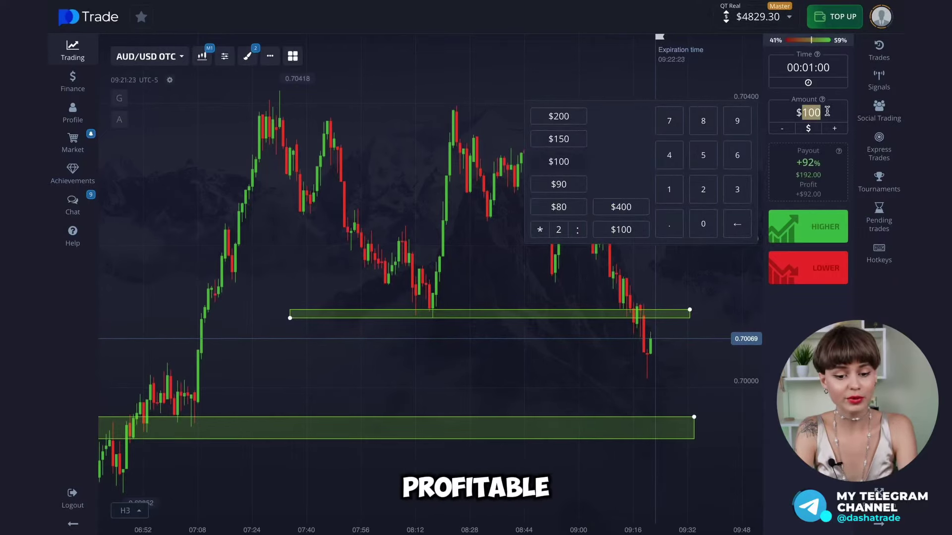
type("400")
left_click(728, 359)
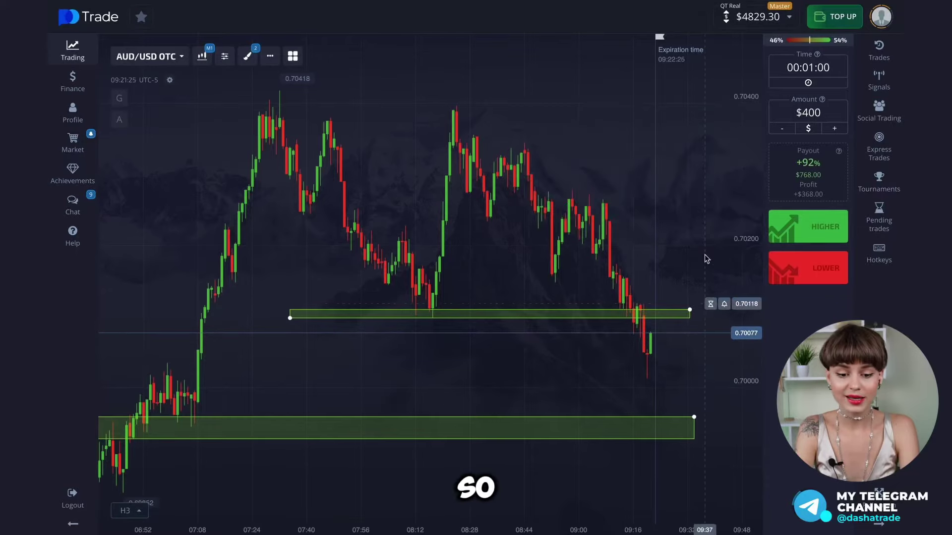
scroll(694, 228, "up", 5)
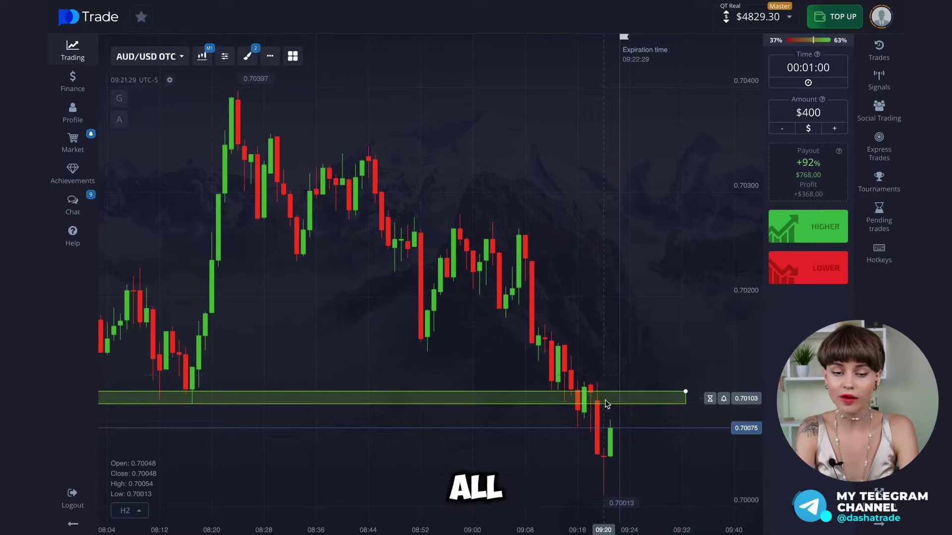
scroll(631, 403, "down", 5)
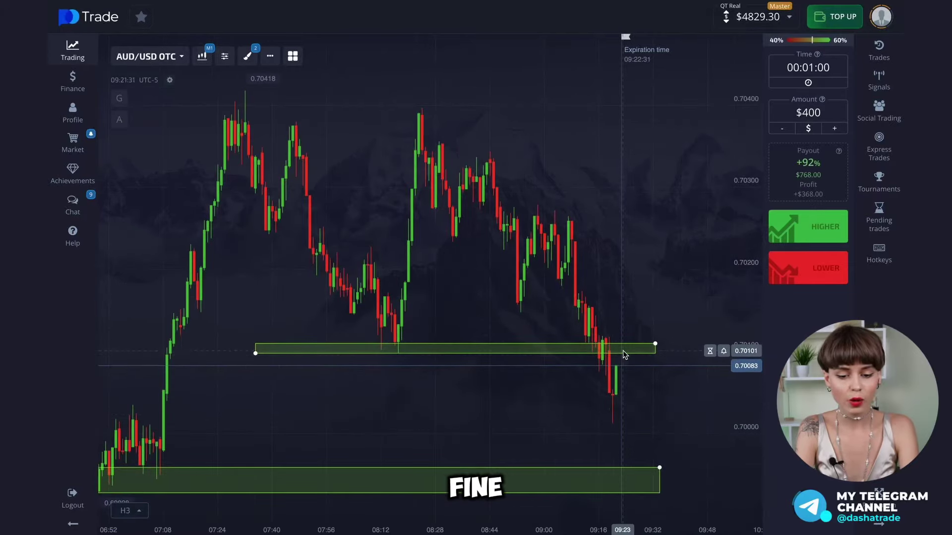
key("shift+s")
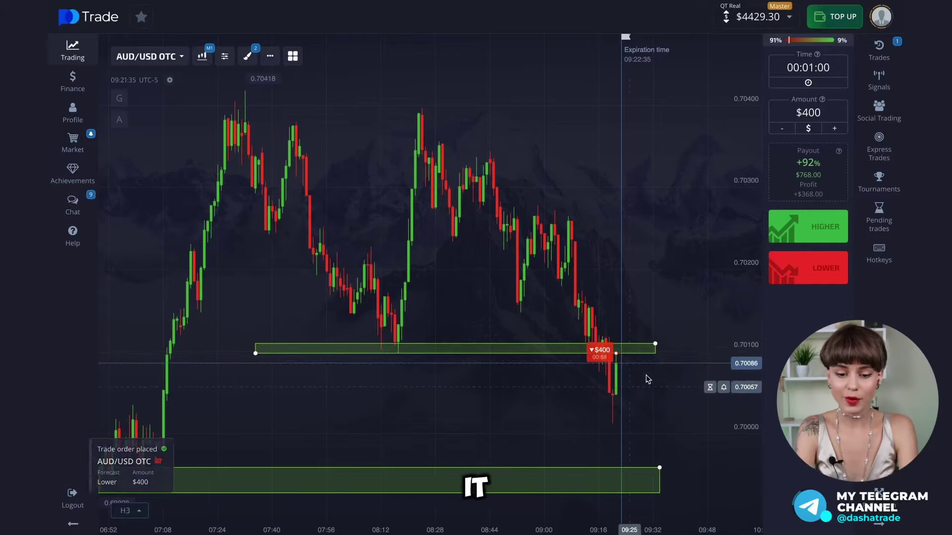
scroll(660, 337, "up", 4)
scroll(648, 364, "up", 3)
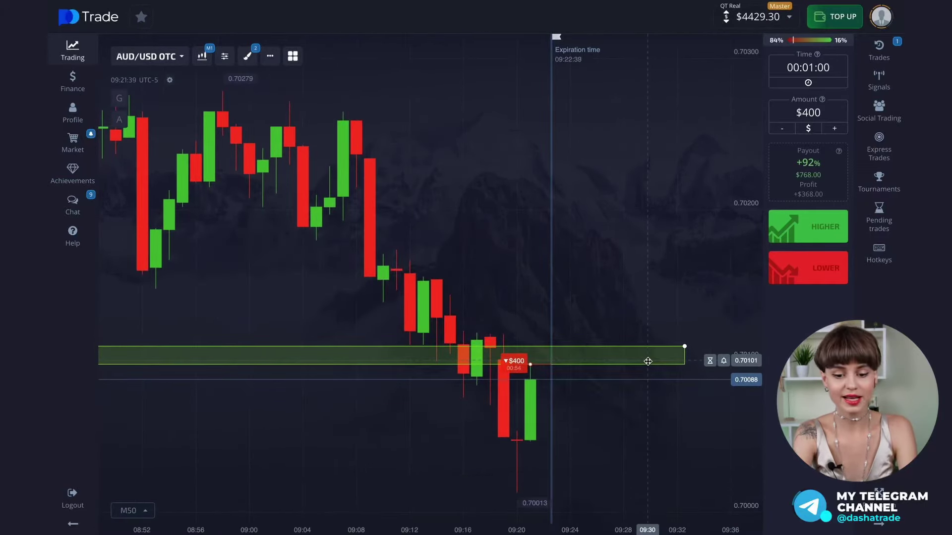
scroll(648, 362, "up", 1)
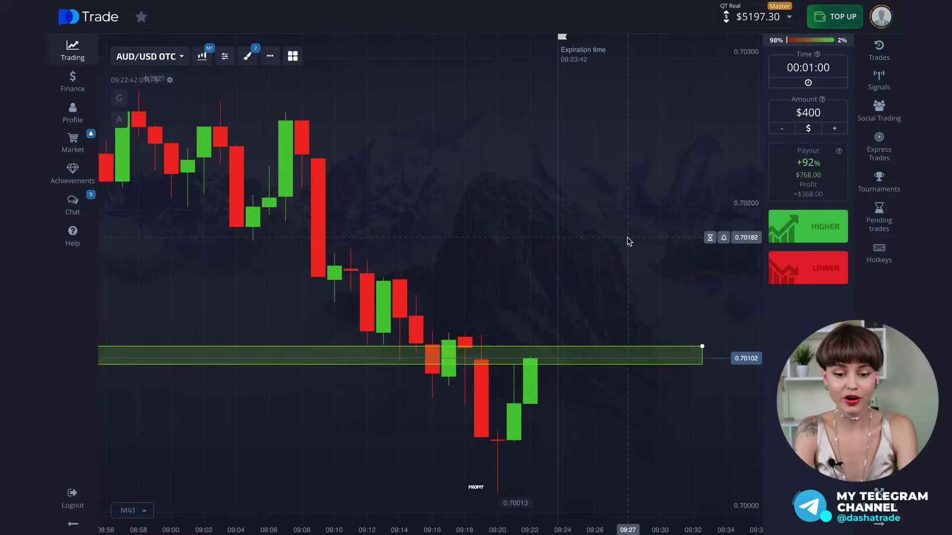
Change the trade amount to $100.
scroll(626, 237, "down", 1)
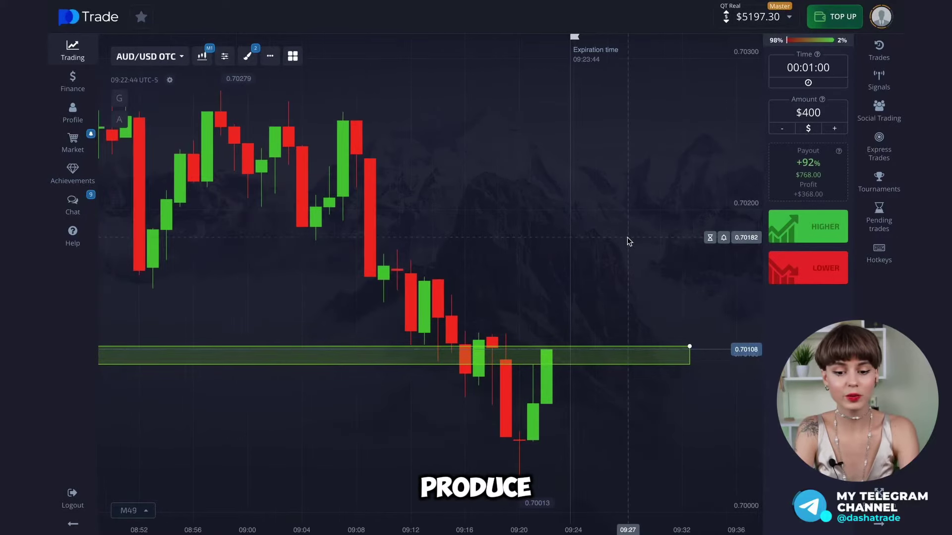
left_click(830, 112)
type("100")
left_click(416, 233)
scroll(411, 257, "down", 2)
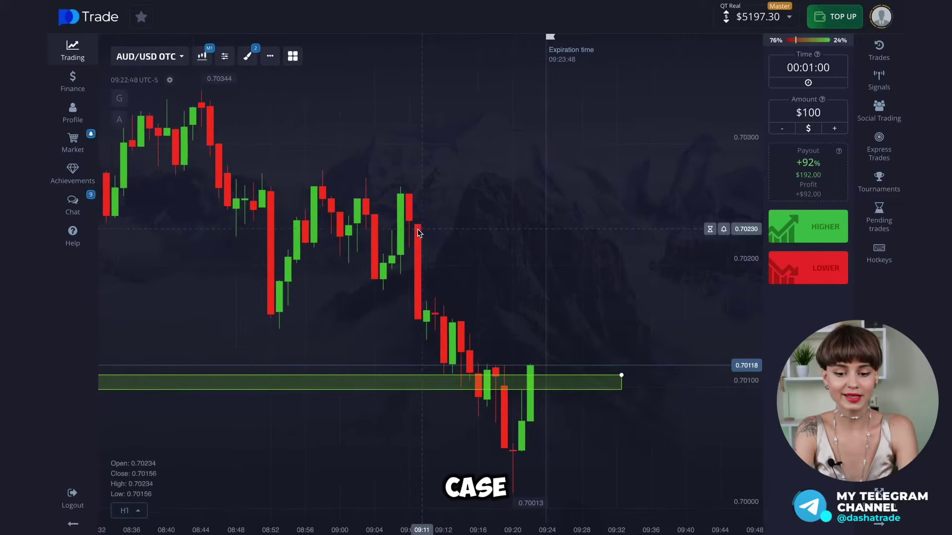
Check the chart type and time frame settings, then pan to earlier price history.
left_click(202, 56)
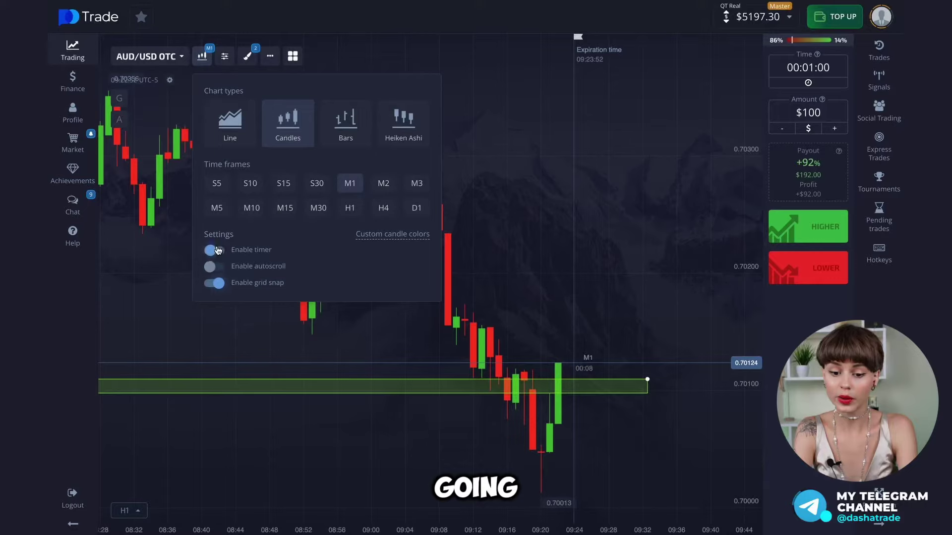
left_click(547, 194)
scroll(590, 292, "down", 2)
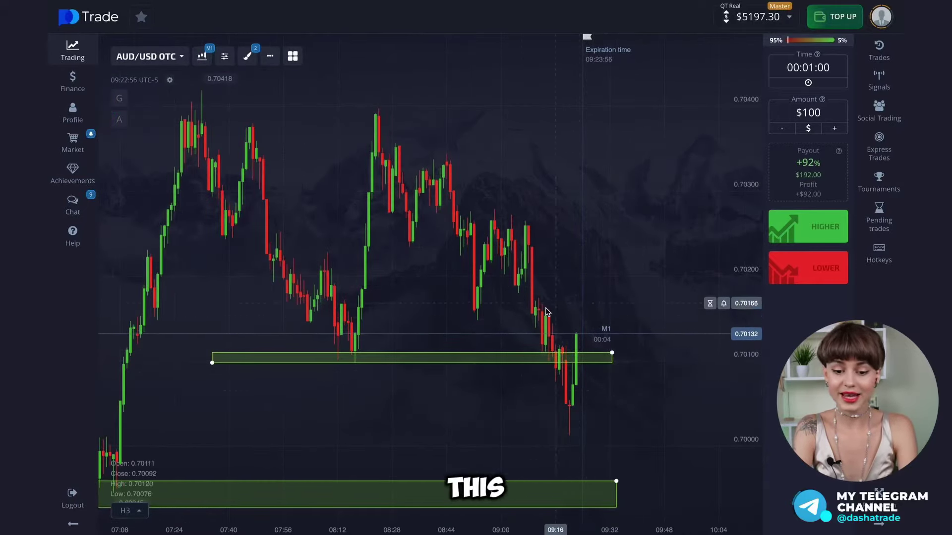
left_click_drag(393, 397, 488, 395)
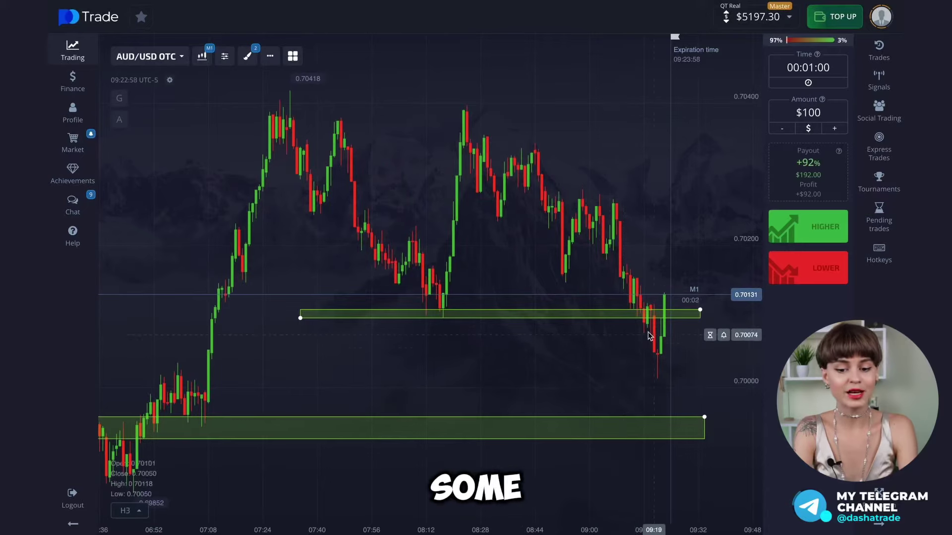
scroll(684, 331, "up", 1)
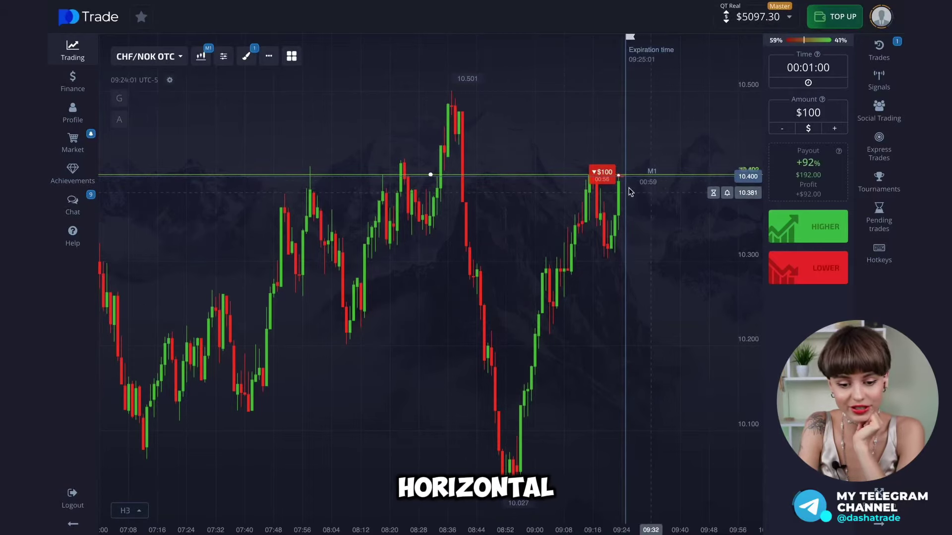
Make the green 10.400 horizontal line thicker and fine-tune its price level.
left_click(493, 176)
left_click(523, 397)
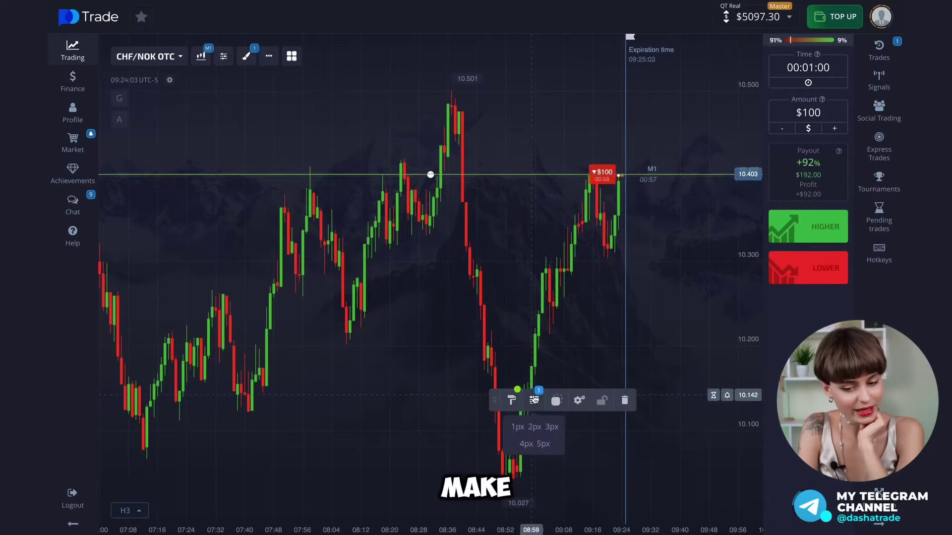
left_click(545, 436)
left_click_drag(254, 143, 355, 192)
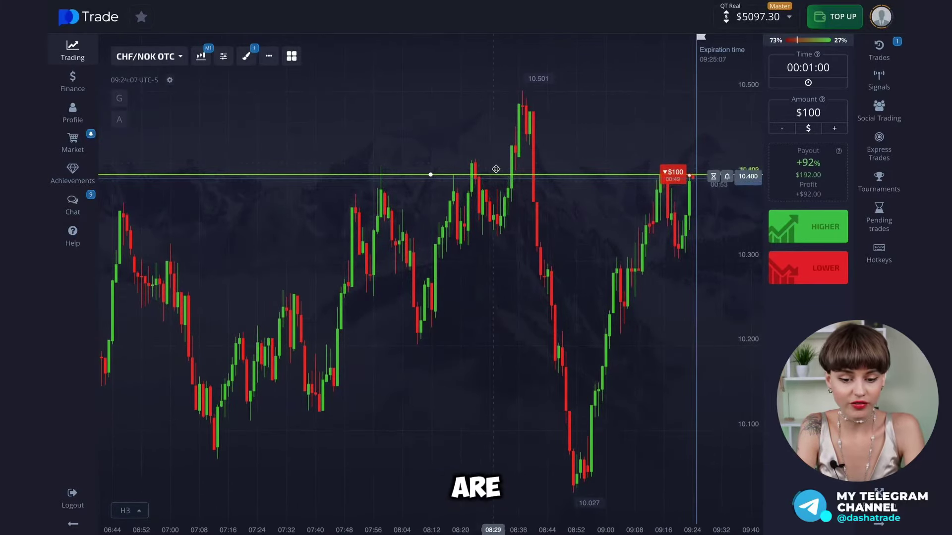
mouse_move(427, 176)
left_mouse_down()
mouse_move(429, 166)
mouse_move(430, 176)
left_mouse_up()
Draw a green rectangle zone over the resistance area just above 10.400.
left_click(246, 56)
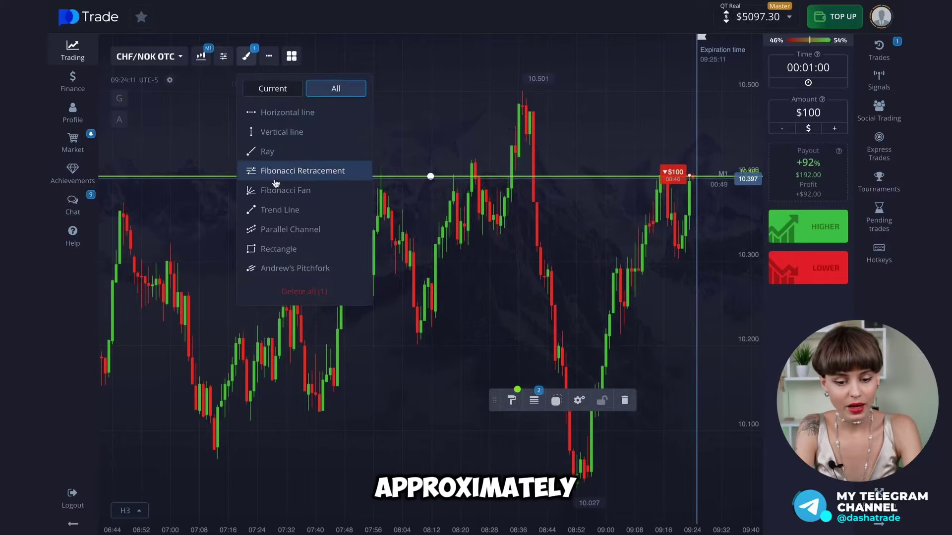
left_click(350, 248)
left_click_drag(297, 388, 159, 154)
left_click_drag(377, 138, 281, 132)
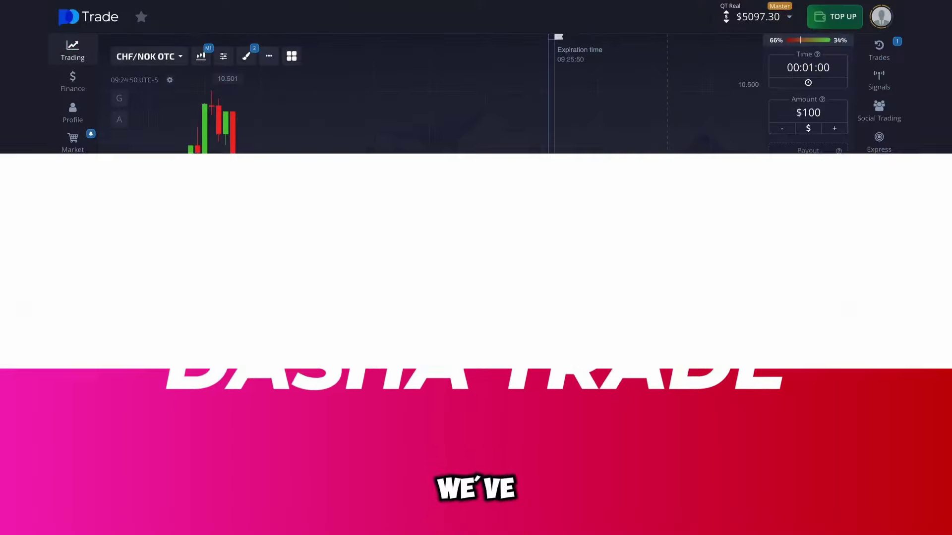
scroll(511, 243, "up", 3)
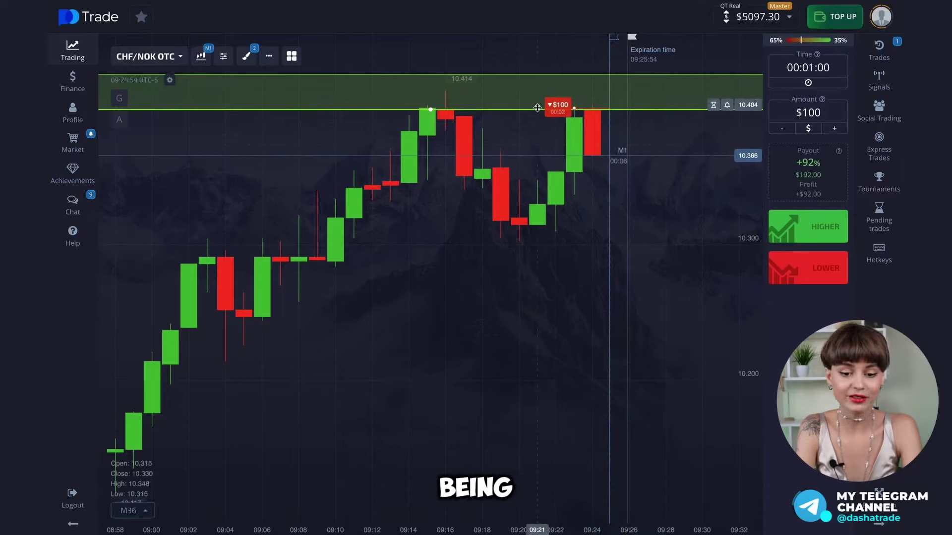
scroll(661, 189, "up", 2)
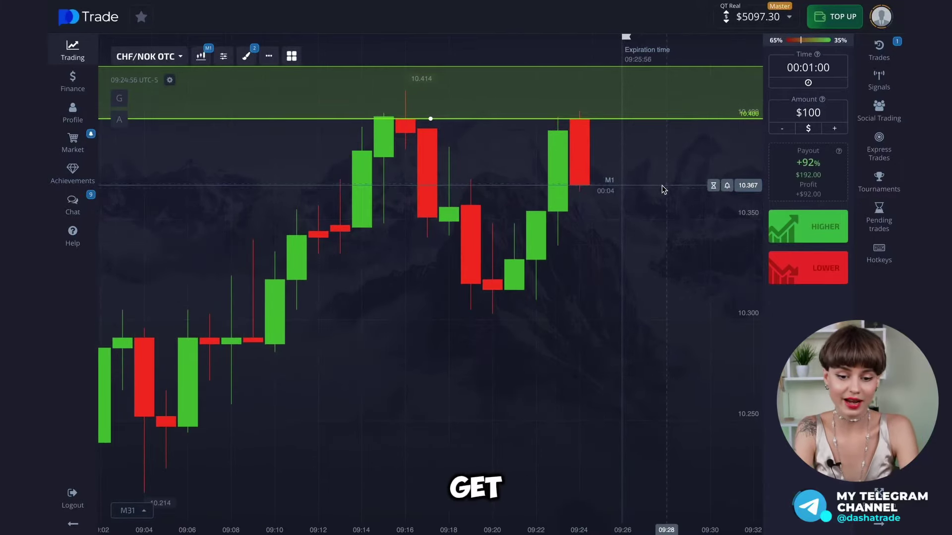
scroll(552, 259, "down", 5)
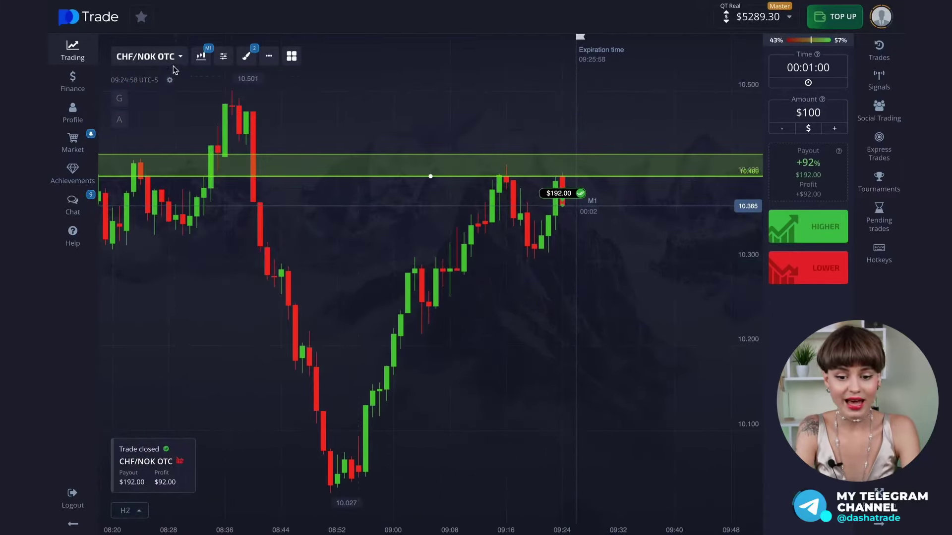
Browse the AED/CNY OTC and AUD/CAD OTC charts from the asset list.
left_click(174, 59)
left_click(292, 134)
left_click(456, 228)
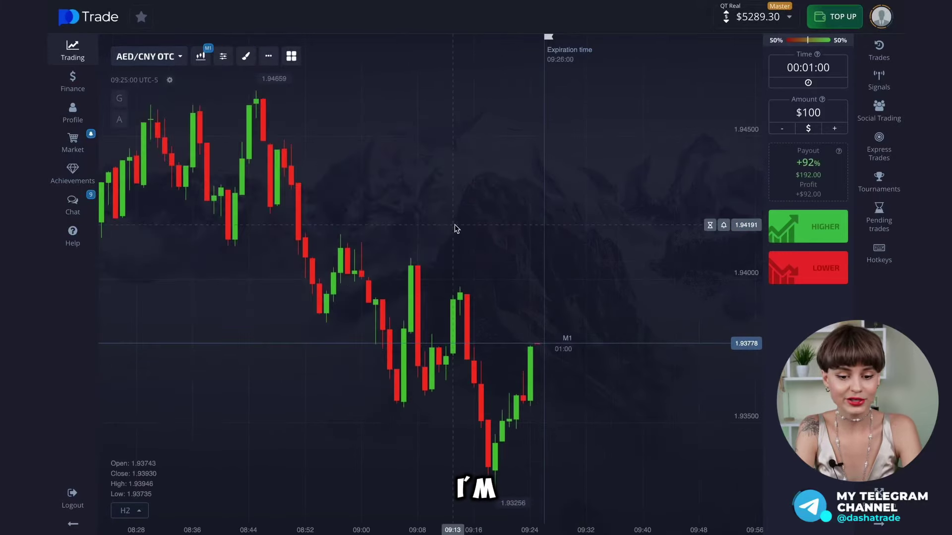
scroll(456, 229, "down", 3)
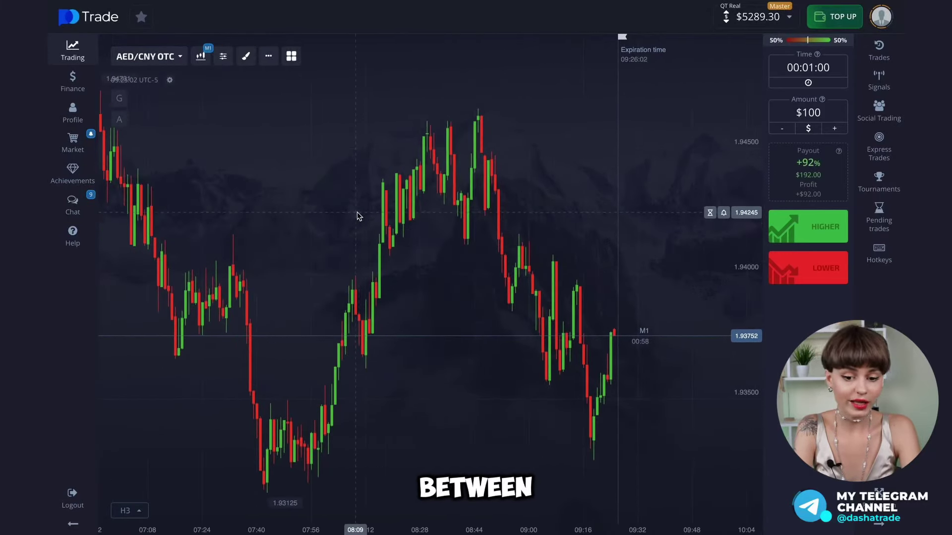
left_click(170, 59)
left_click(282, 152)
left_click(554, 213)
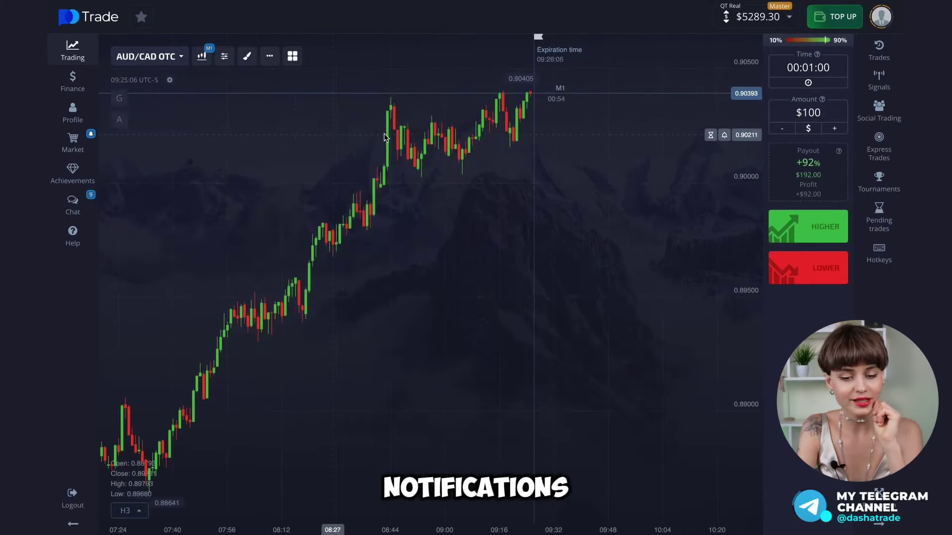
View AUD/CHF OTC and AUD/NZD OTC, then select AUD/USD OTC.
left_click(180, 58)
left_click(357, 174)
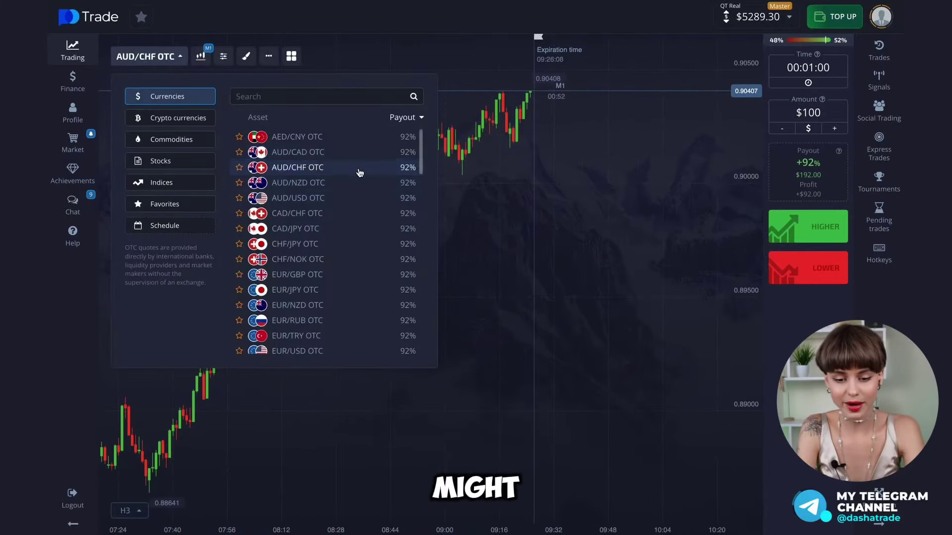
left_click(564, 184)
left_click(147, 56)
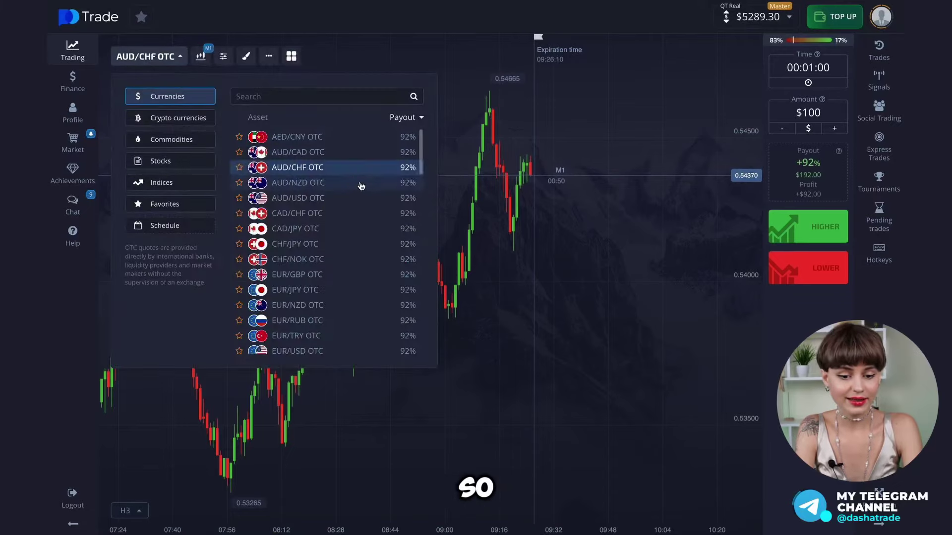
left_click(347, 184)
left_click(561, 173)
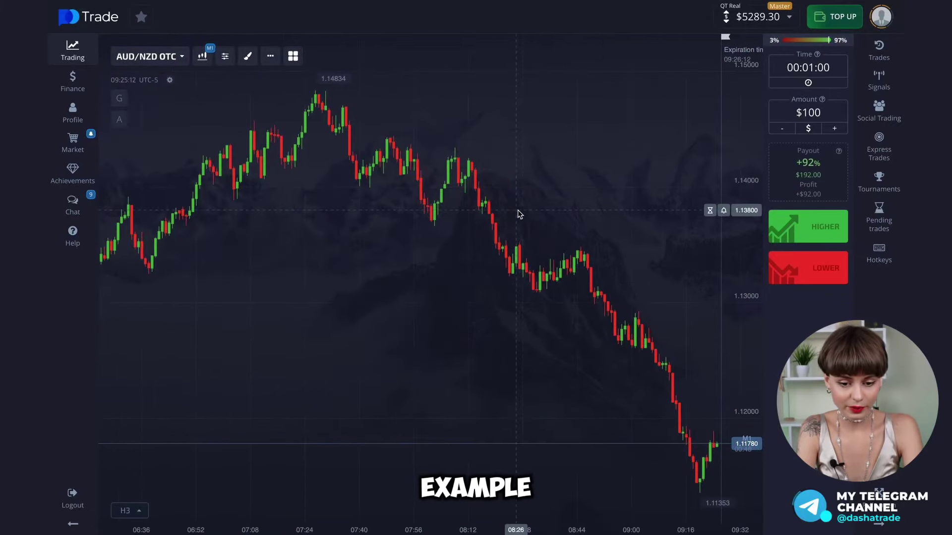
left_click(147, 57)
left_click(347, 183)
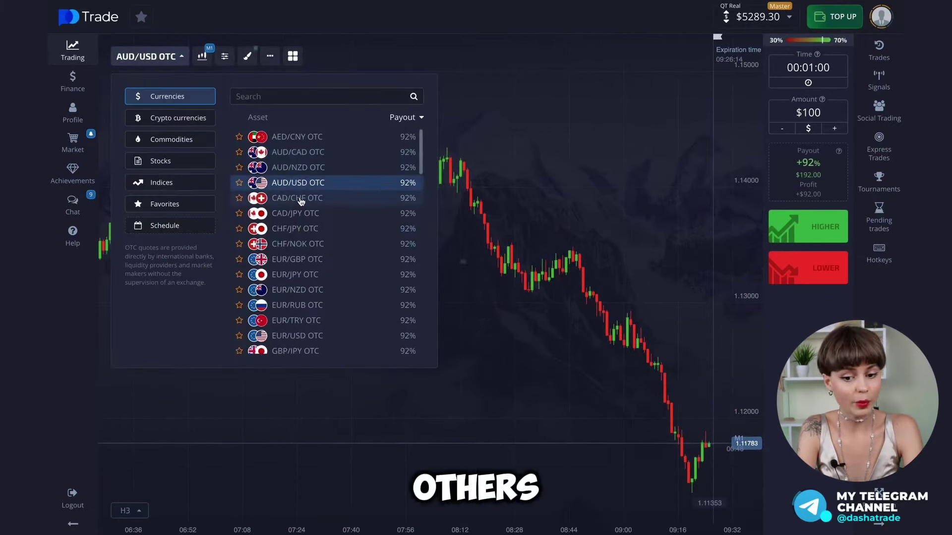
Set AUD/USD OTC price alerts at 0.70102 and 0.69958 on the two green zones.
left_click(540, 190)
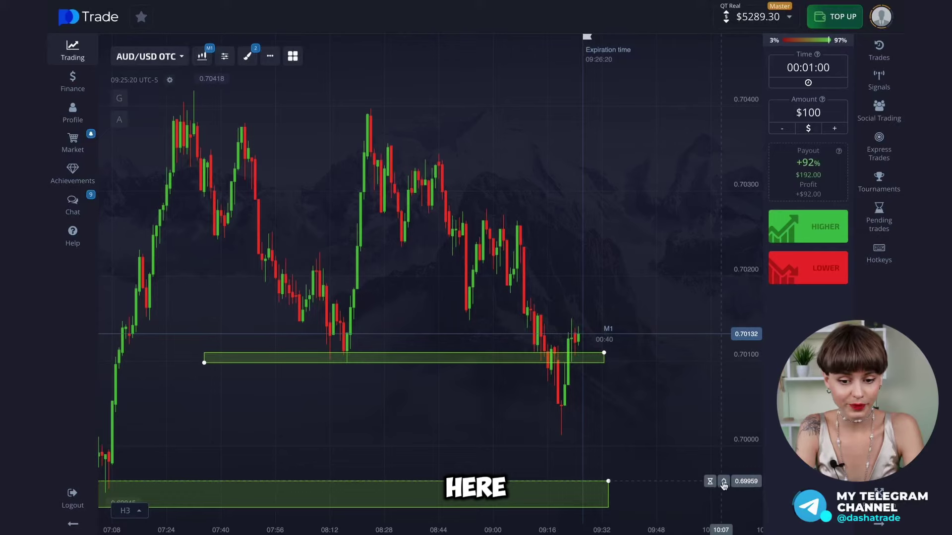
left_click_drag(706, 344, 716, 364)
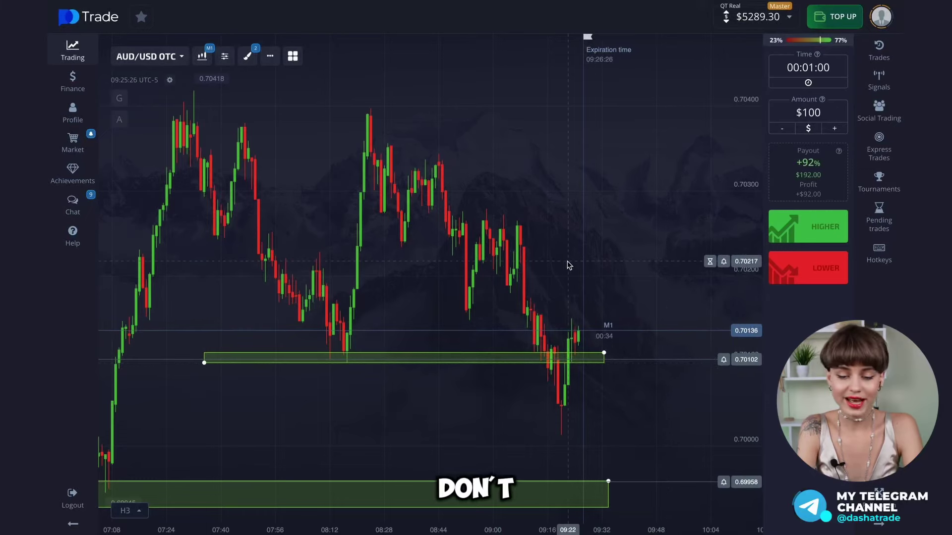
left_click_drag(593, 436, 621, 362)
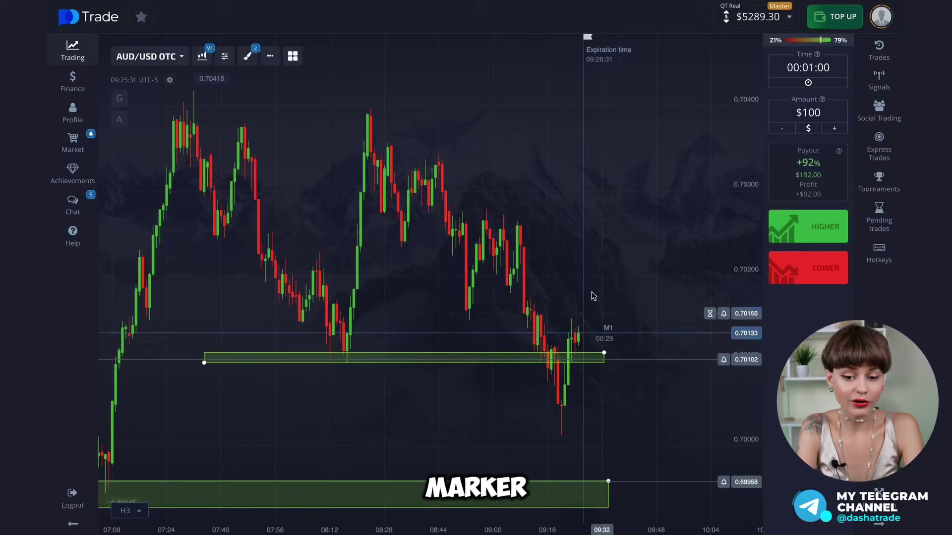
Flip through CAD/CHF, CAD/JPY and CHF/JPY OTC in the asset list to reach USD/CHF OTC.
left_click(147, 56)
left_click(281, 198)
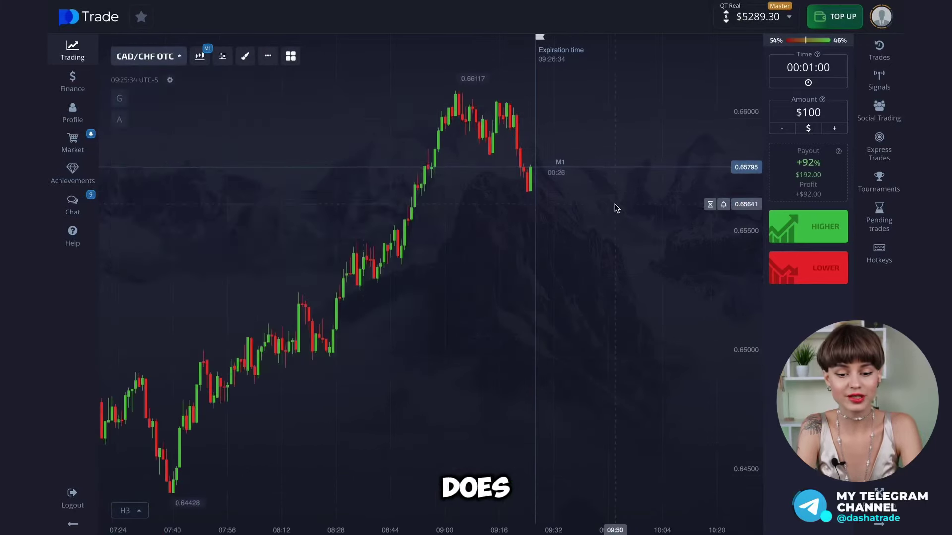
left_click(175, 63)
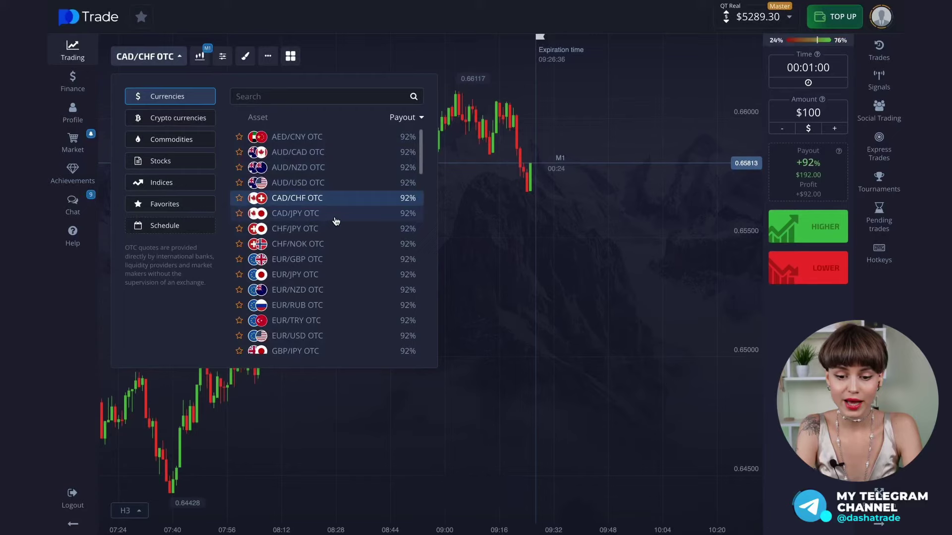
left_click(327, 214)
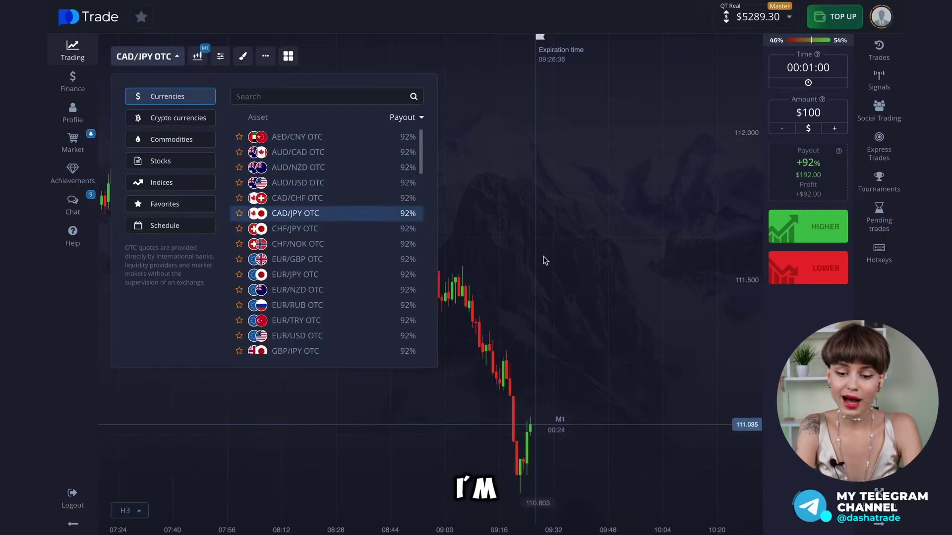
left_click(160, 61)
left_click(296, 230)
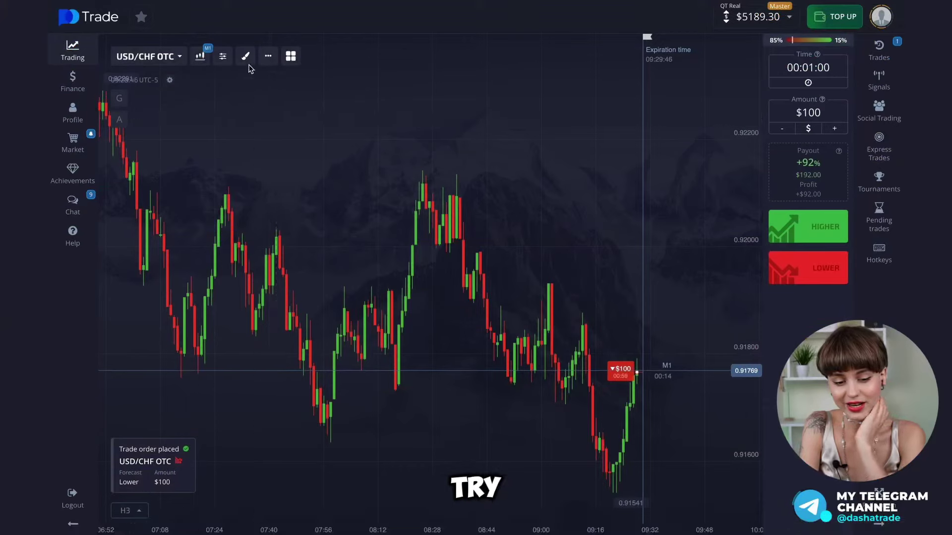
Draw a rectangle and flatten it into a thin green band near 0.918 on USD/CHF OTC.
left_click(245, 56)
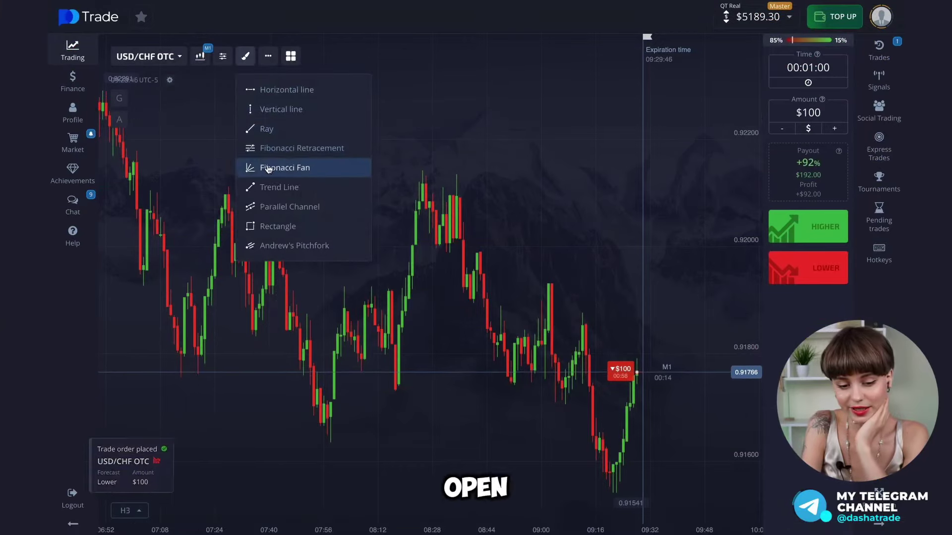
left_click(277, 226)
left_click_drag(298, 405, 157, 378)
left_click_drag(564, 242, 710, 371)
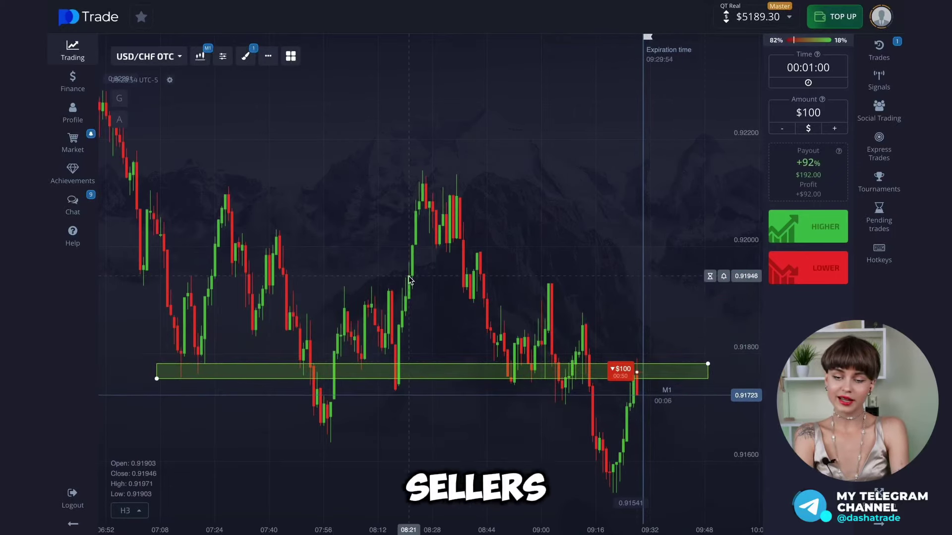
scroll(656, 347, "up", 6)
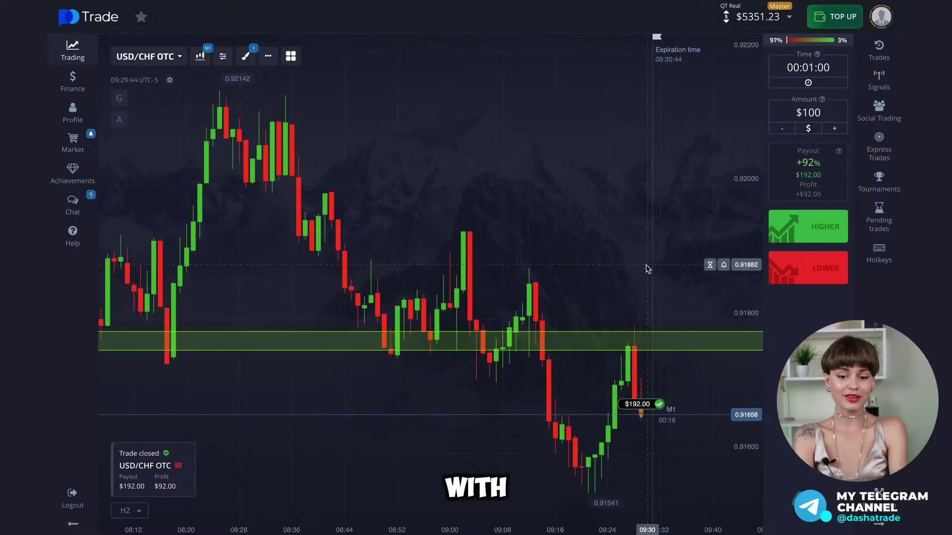
scroll(647, 269, "down", 1)
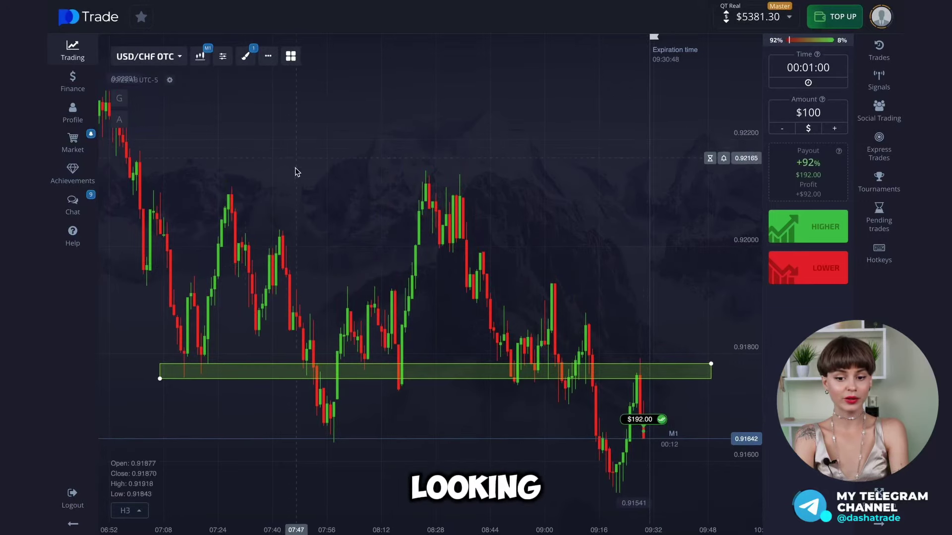
left_click(145, 56)
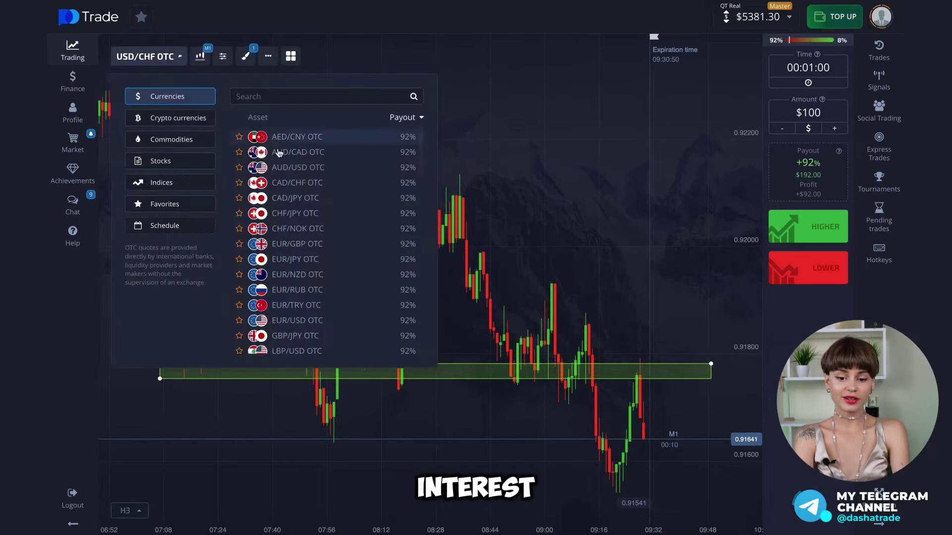
Draw a thin green band around 2346.64 stretched across the whole Gold OTC chart.
scroll(281, 243, "down", 5)
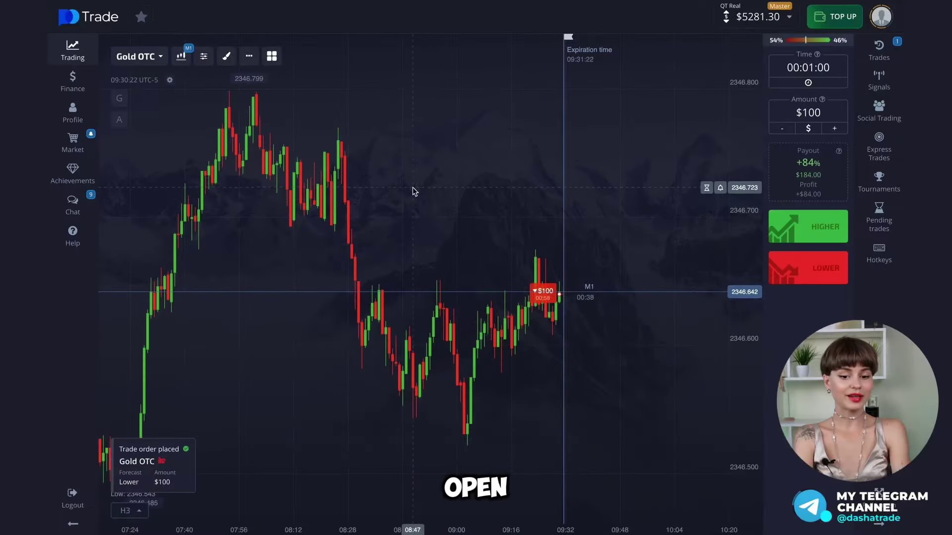
left_click(227, 56)
left_click(257, 225)
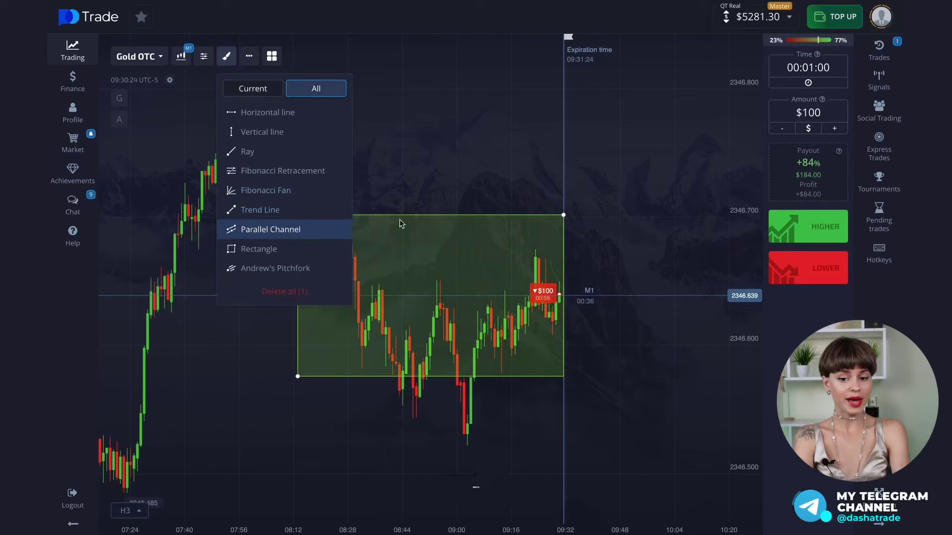
left_click_drag(563, 214, 631, 281)
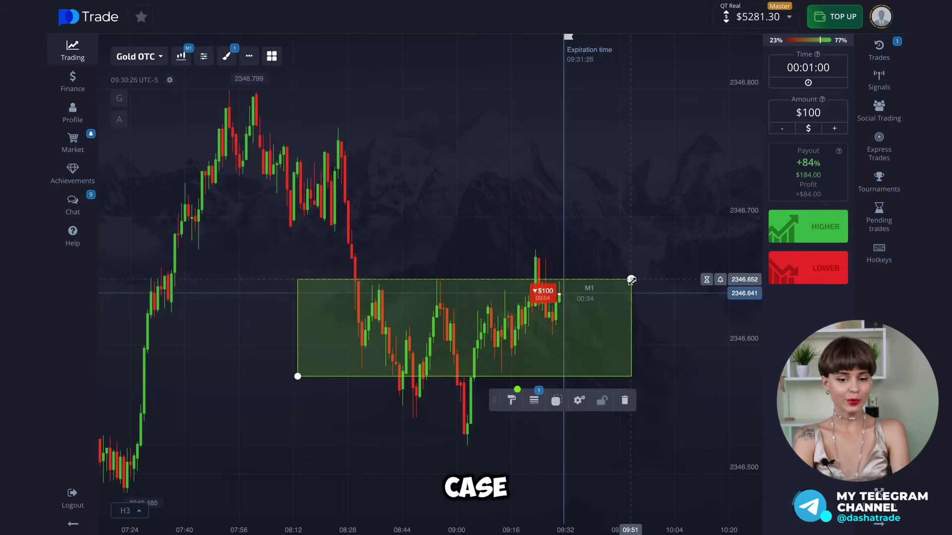
left_click_drag(298, 377, 123, 298)
left_click_drag(158, 176, 556, 242)
left_click_drag(640, 290, 108, 292)
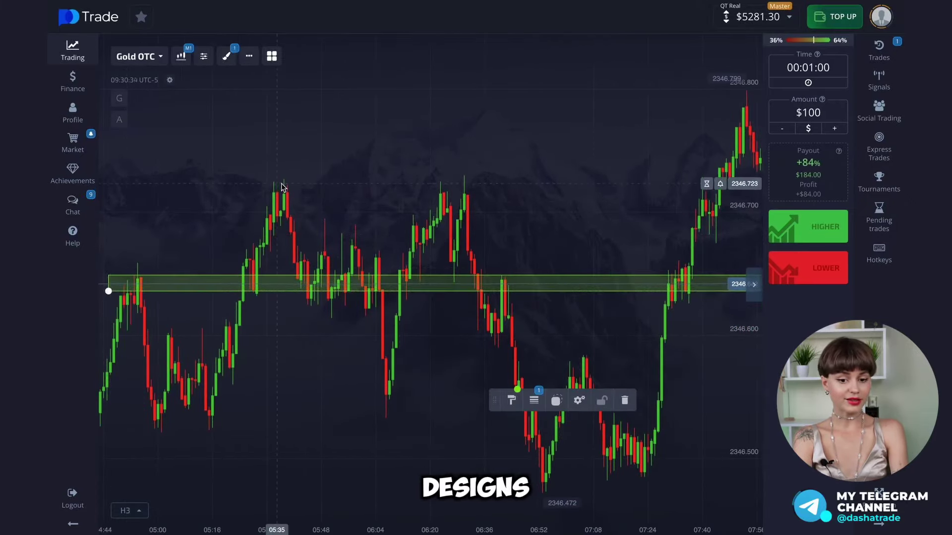
left_click(510, 263)
Pan and zoom through the Gold OTC chart's history to check the band.
left_click_drag(258, 174, 525, 164)
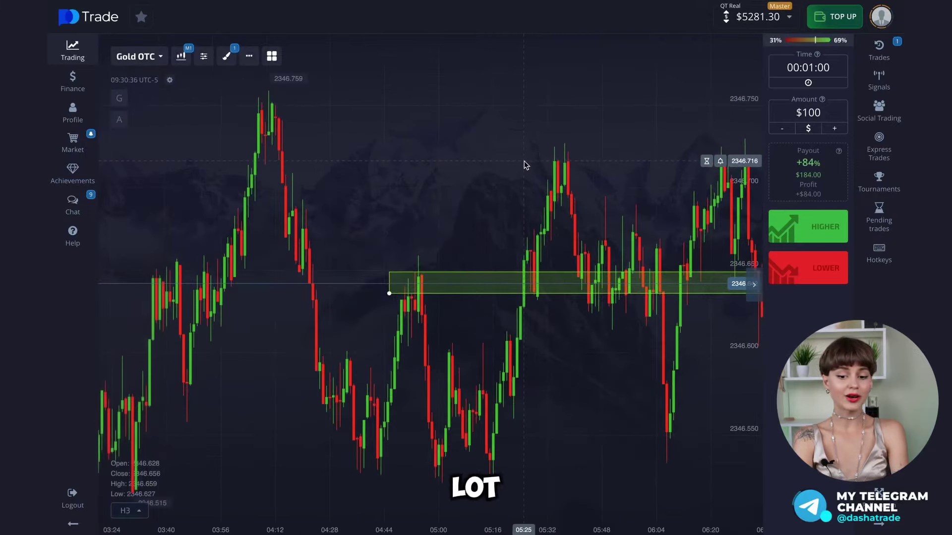
scroll(545, 166, "right", 5)
scroll(581, 170, "right", 10)
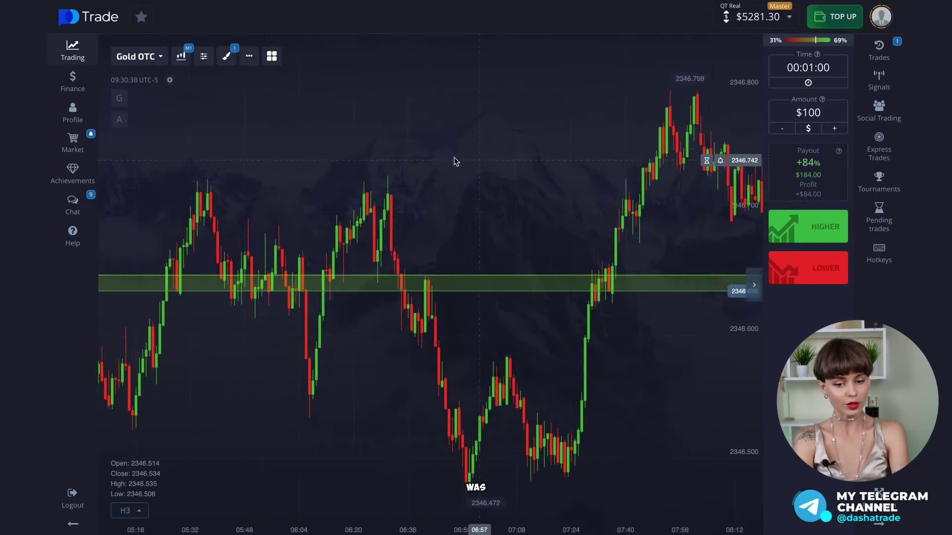
scroll(499, 233, "right", 5)
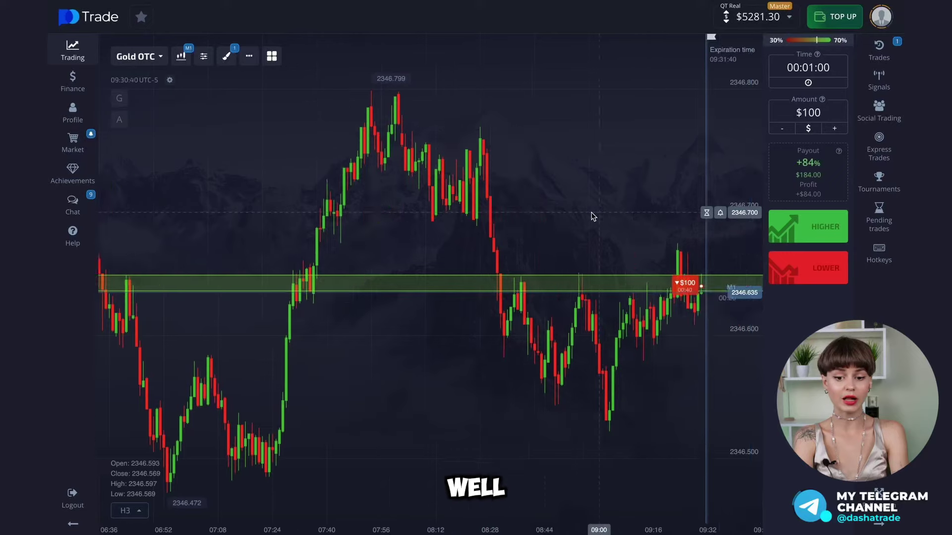
scroll(498, 207, "up", 4)
scroll(611, 239, "up", 5)
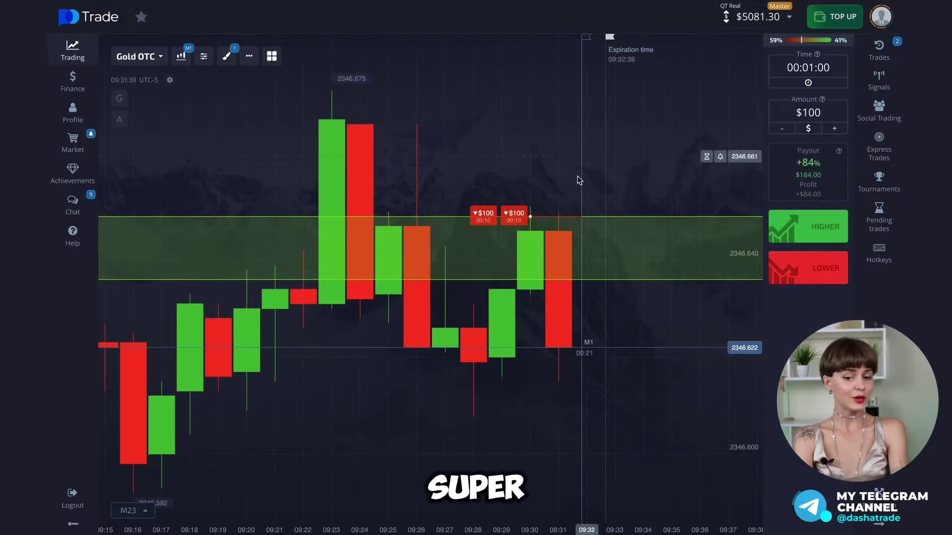
scroll(520, 249, "down", 3)
scroll(520, 249, "down", 2)
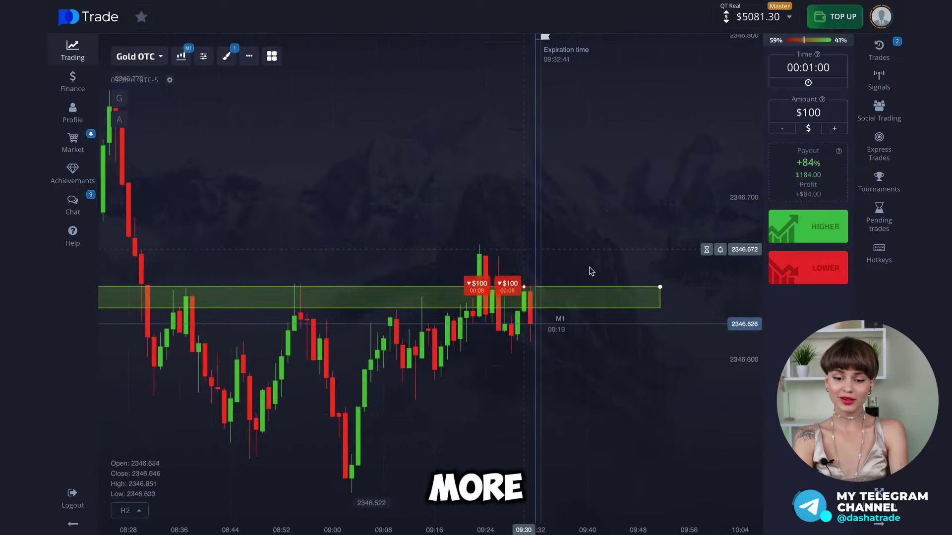
scroll(410, 206, "left", 2)
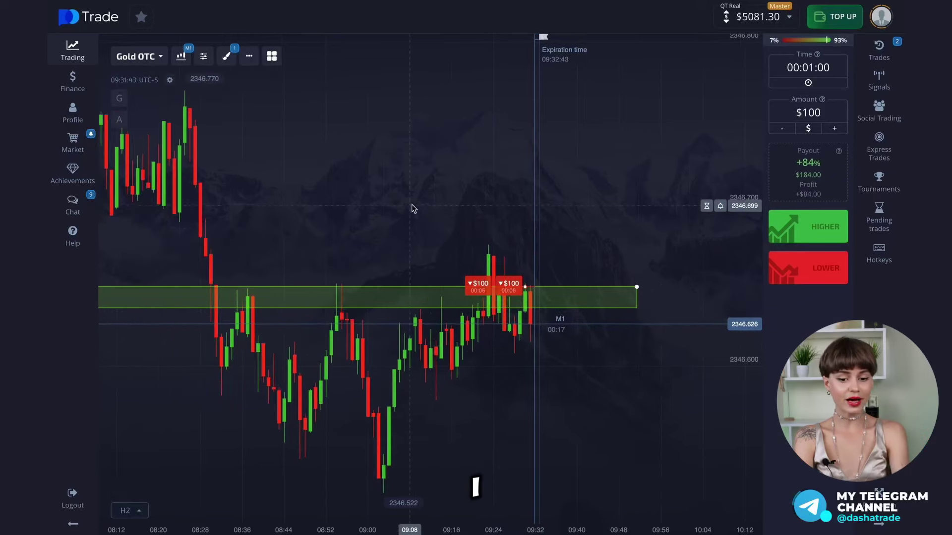
scroll(411, 207, "up", 1)
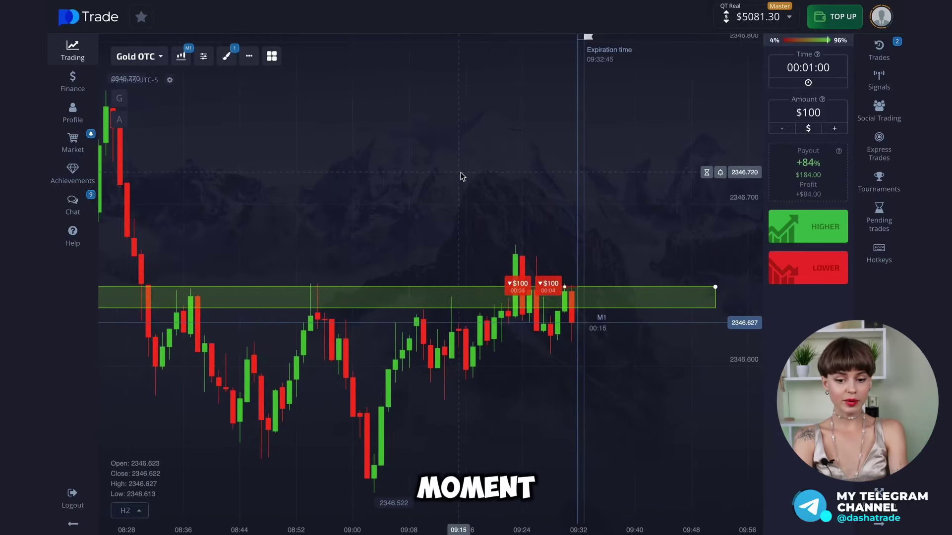
scroll(482, 178, "up", 2)
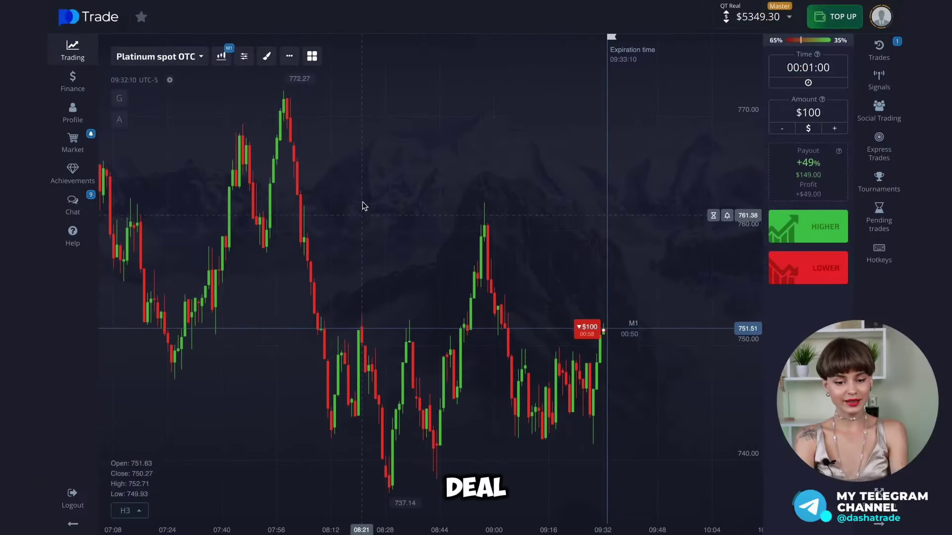
Draw a rectangle over the recent Platinum peak and flatten it into a thin green band near 751.5.
left_click(266, 56)
left_click(284, 226)
mouse_move(563, 247)
left_mouse_down()
mouse_move(297, 408)
mouse_move(342, 328)
left_mouse_up()
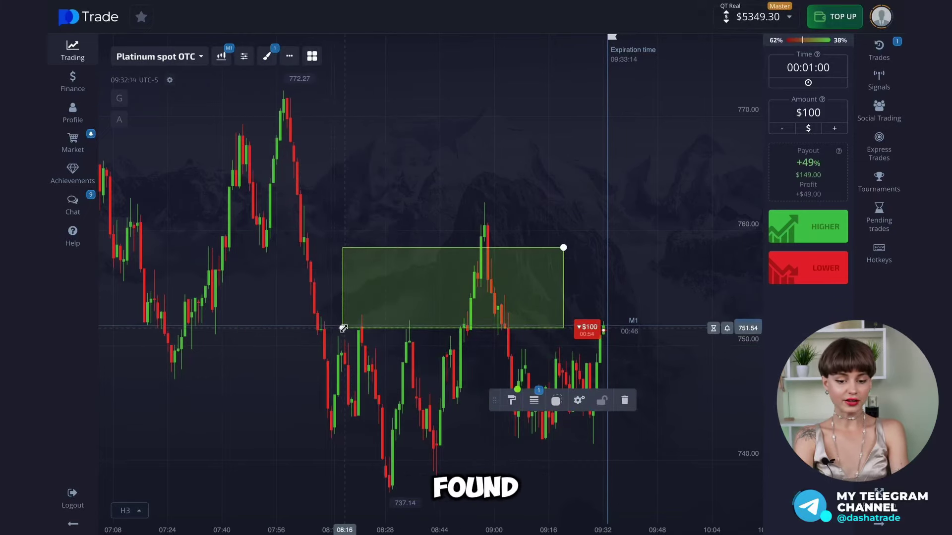
left_click_drag(563, 248, 689, 318)
left_click(325, 242)
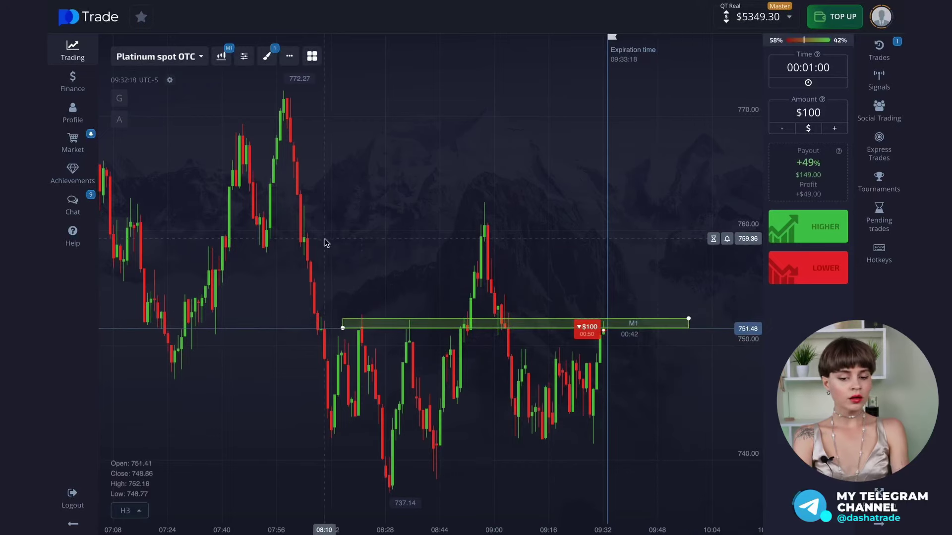
Zoom and pan the chart to follow the open $100 Lower trade until it pays $149.
scroll(404, 248, "up", 5)
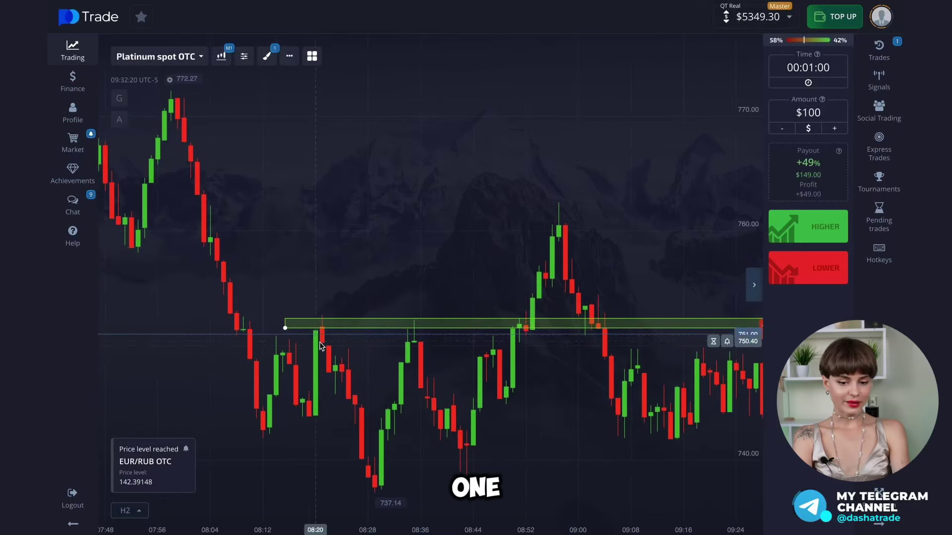
left_click_drag(489, 228, 366, 223)
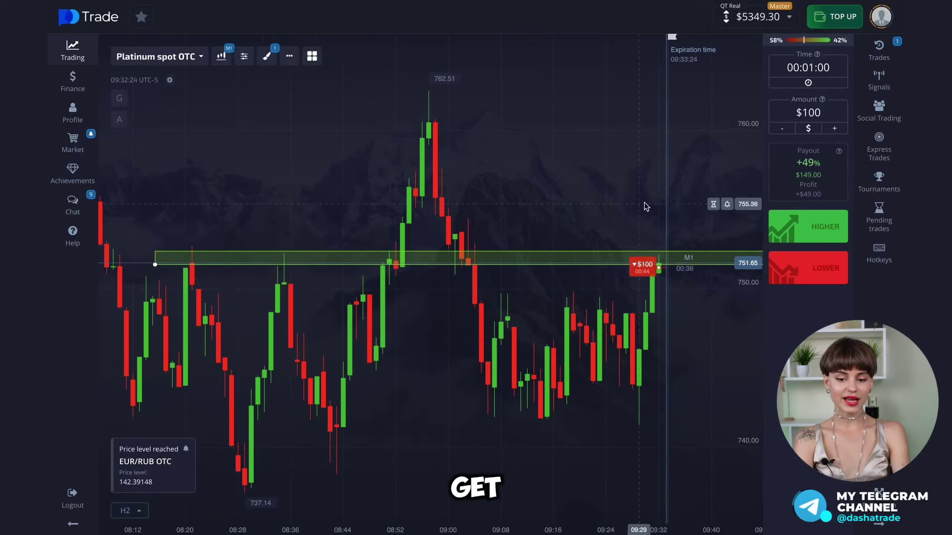
scroll(644, 206, "up", 3)
left_click_drag(644, 206, 516, 207)
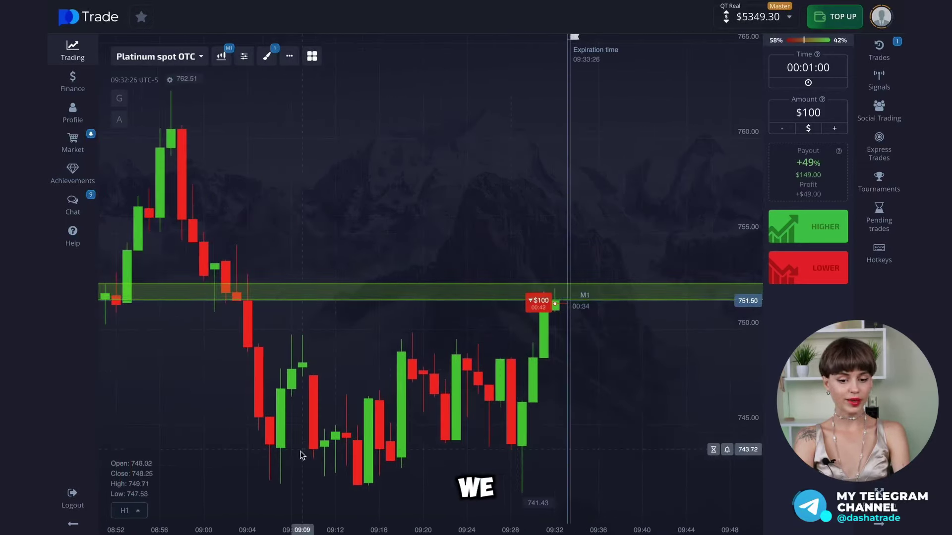
scroll(538, 376, "up", 3)
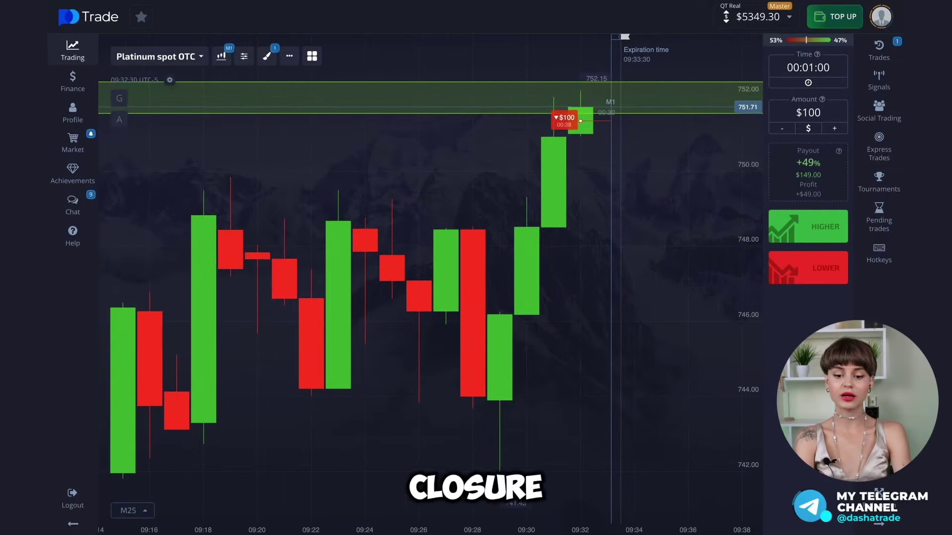
scroll(613, 245, "down", 3)
scroll(614, 244, "down", 5)
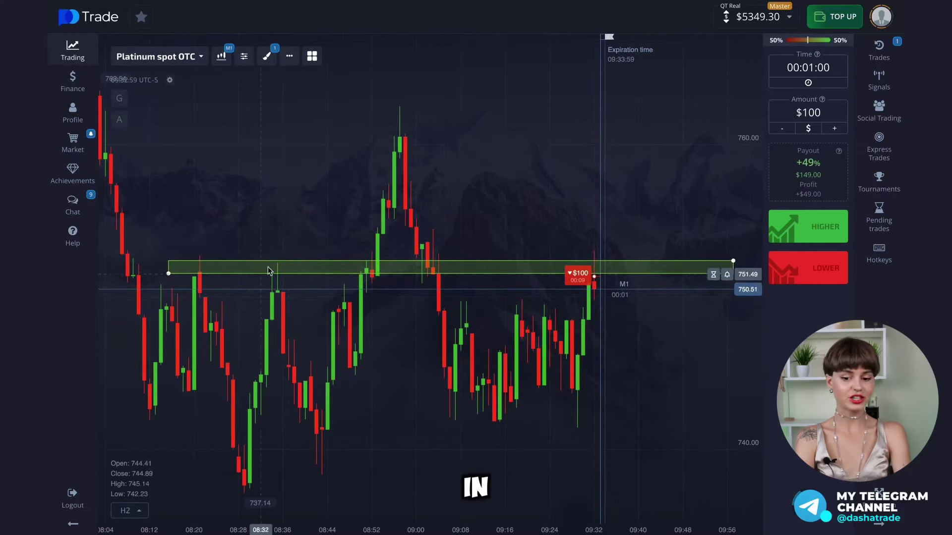
scroll(623, 207, "up", 3)
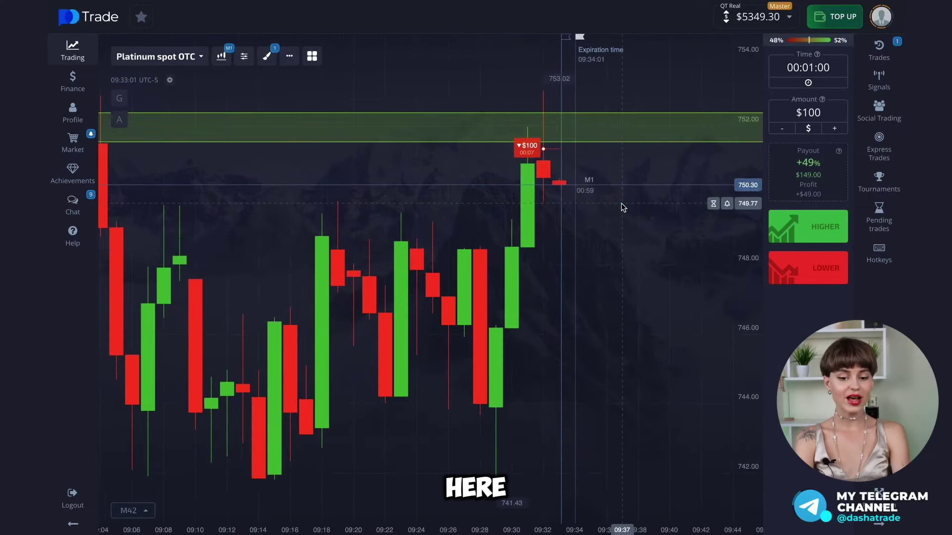
scroll(621, 204, "up", 2)
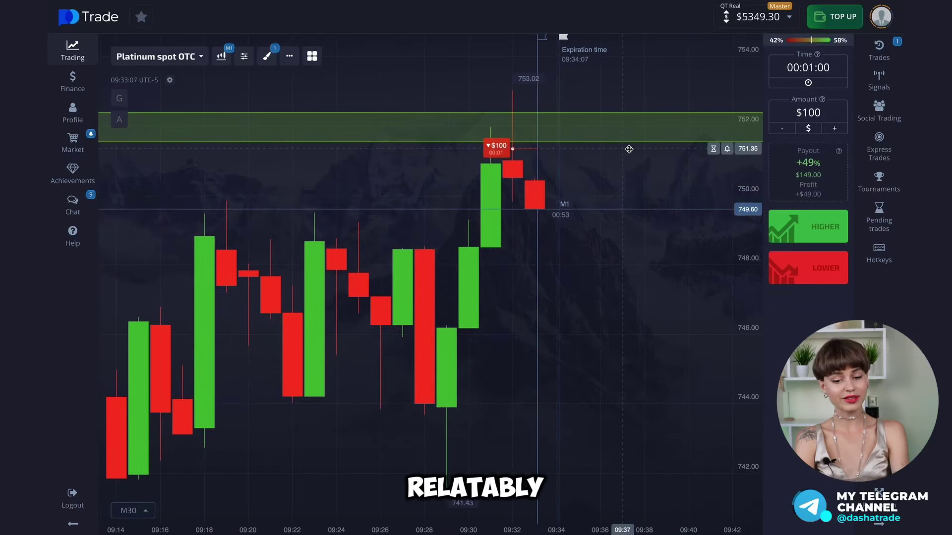
scroll(546, 188, "down", 2)
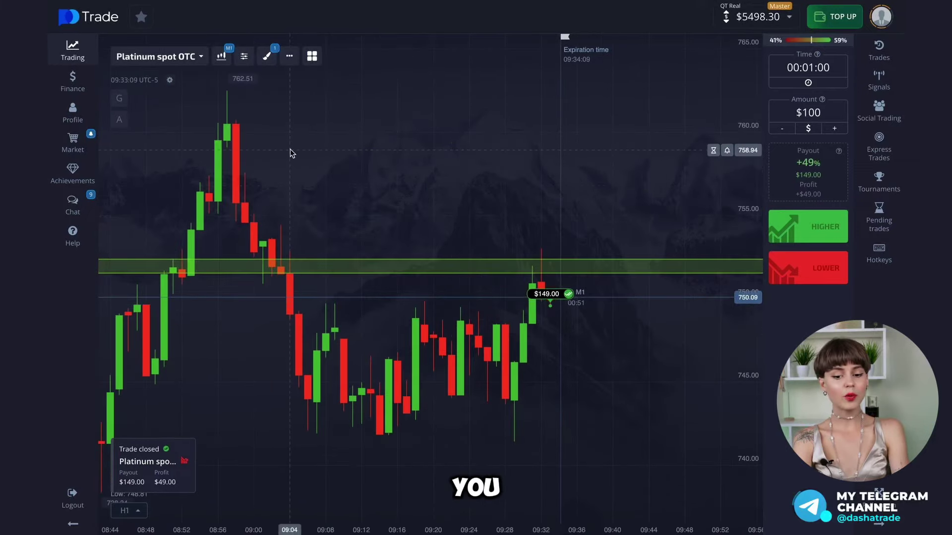
Switch the chart to the AED/CNY OTC currency pair.
left_click(164, 59)
left_click(193, 103)
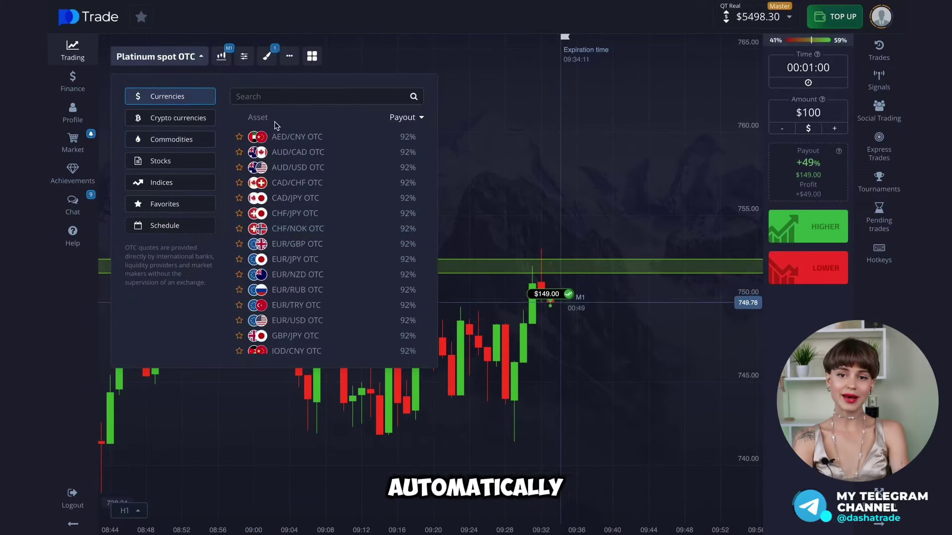
left_click(277, 136)
scroll(534, 165, "down", 3)
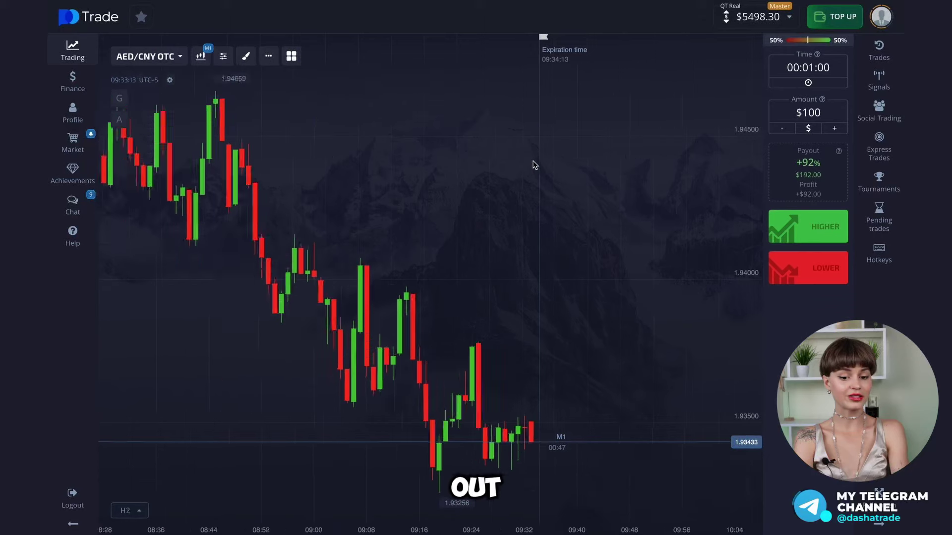